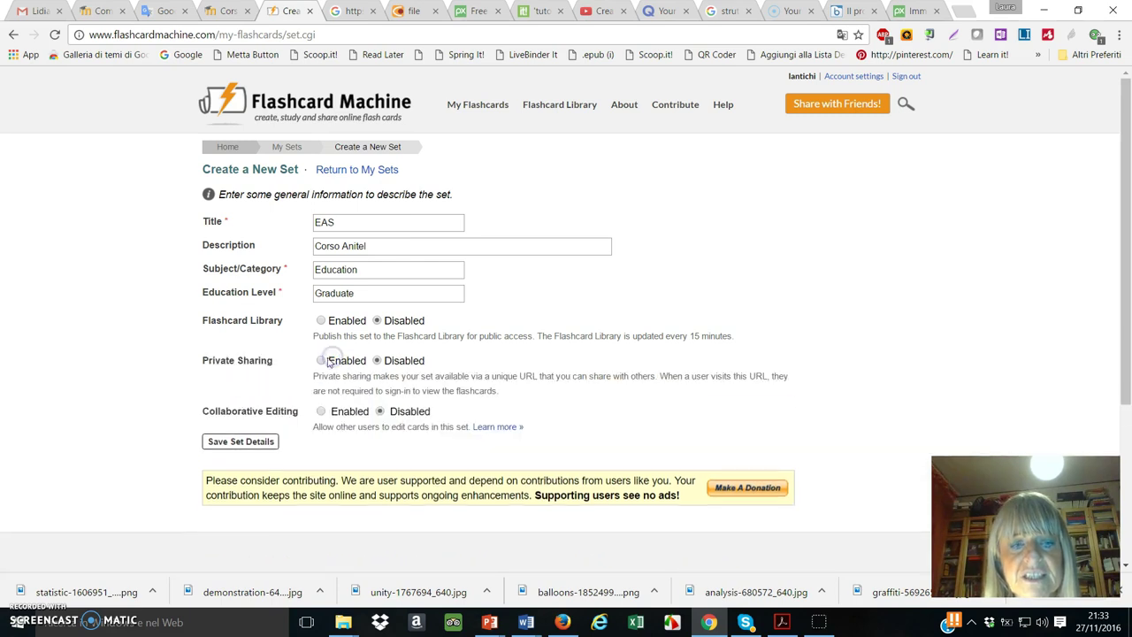
Step: Enable private sharing and collaborative editing for the new EAS flashcard set, and save the set details
{"action": "left_click", "coordinate": [275, 367]}
{"action": "left_click", "coordinate": [344, 378]}
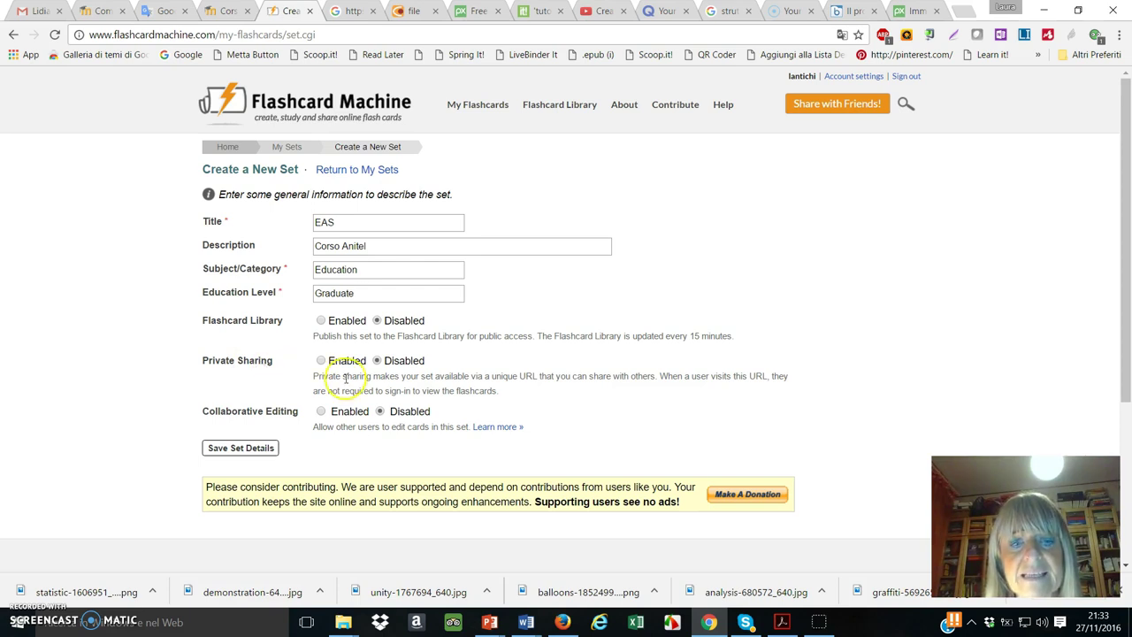
{"action": "left_click", "coordinate": [321, 361]}
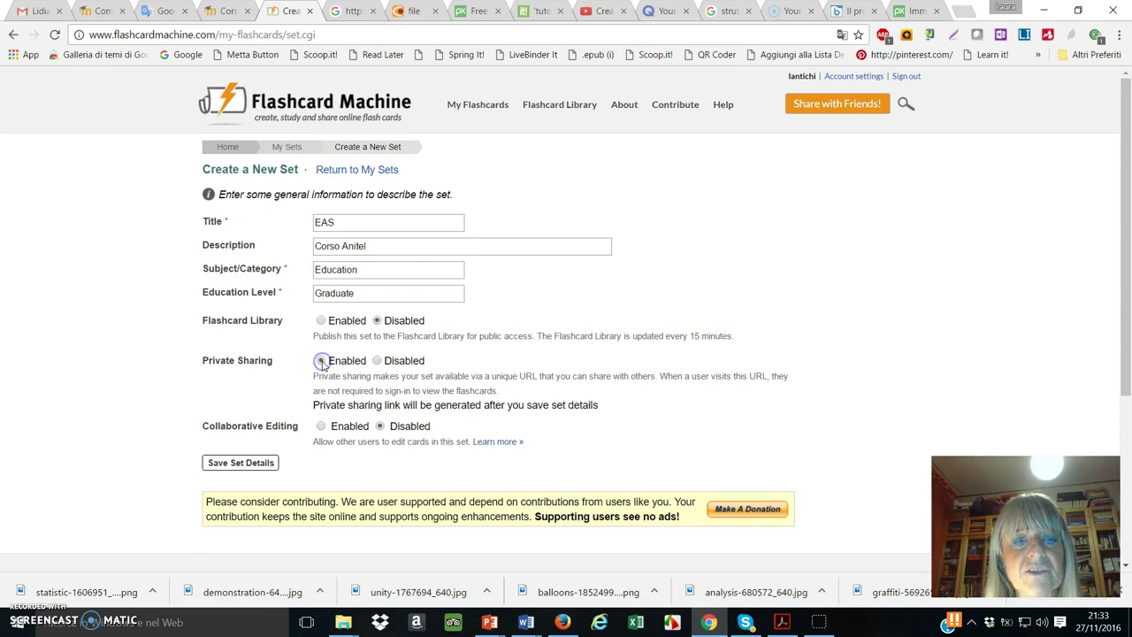
{"action": "left_click", "coordinate": [321, 426]}
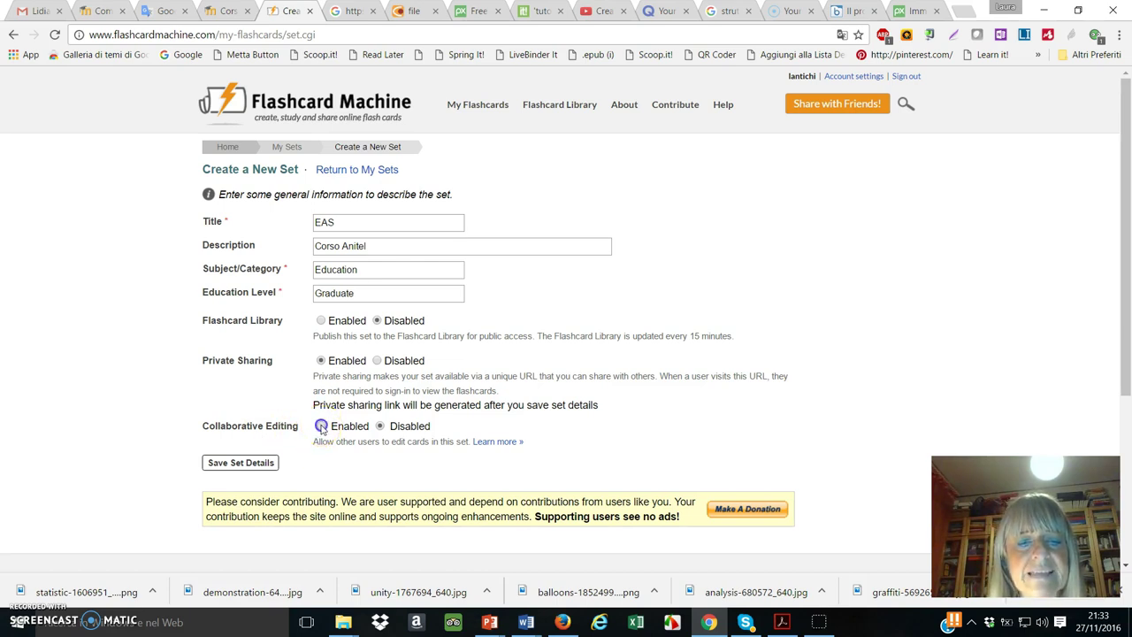
{"action": "left_click", "coordinate": [241, 478]}
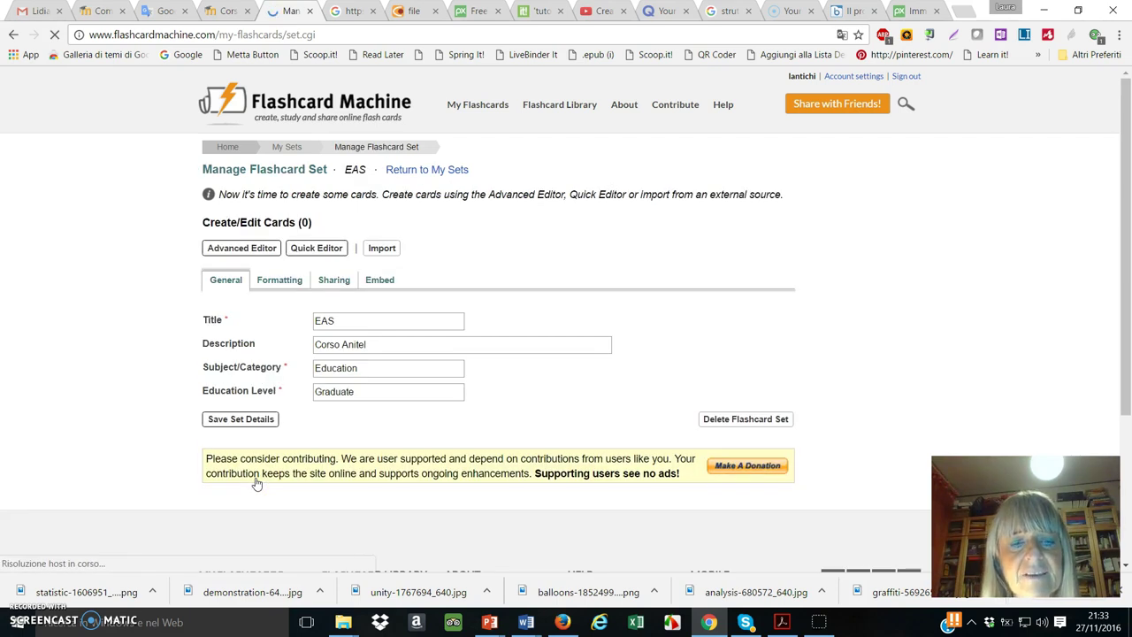
{"action": "left_click", "coordinate": [252, 421]}
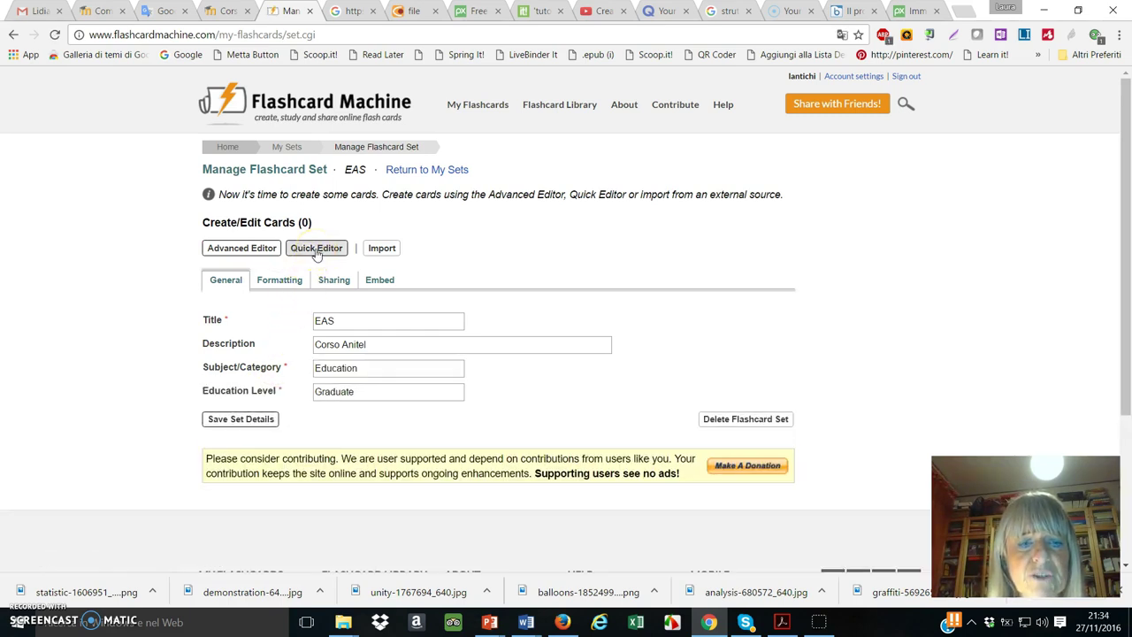
Step: Open the EAS set in the Quick Editor and enter "EAS" as the first card's term
{"action": "left_click", "coordinate": [316, 250]}
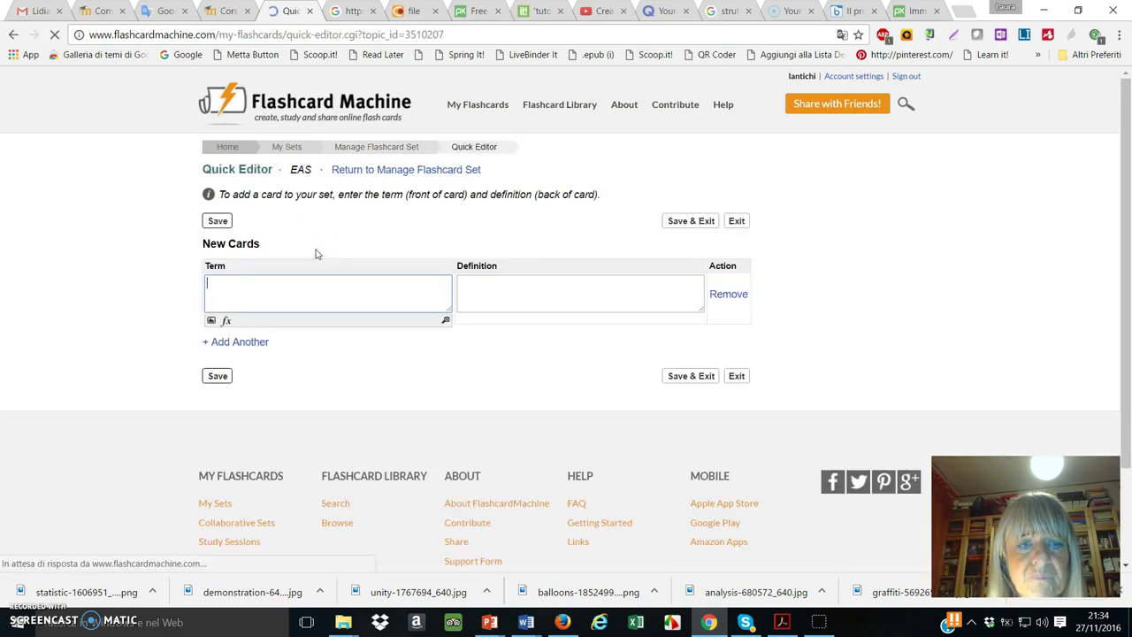
{"action": "left_click", "coordinate": [291, 280]}
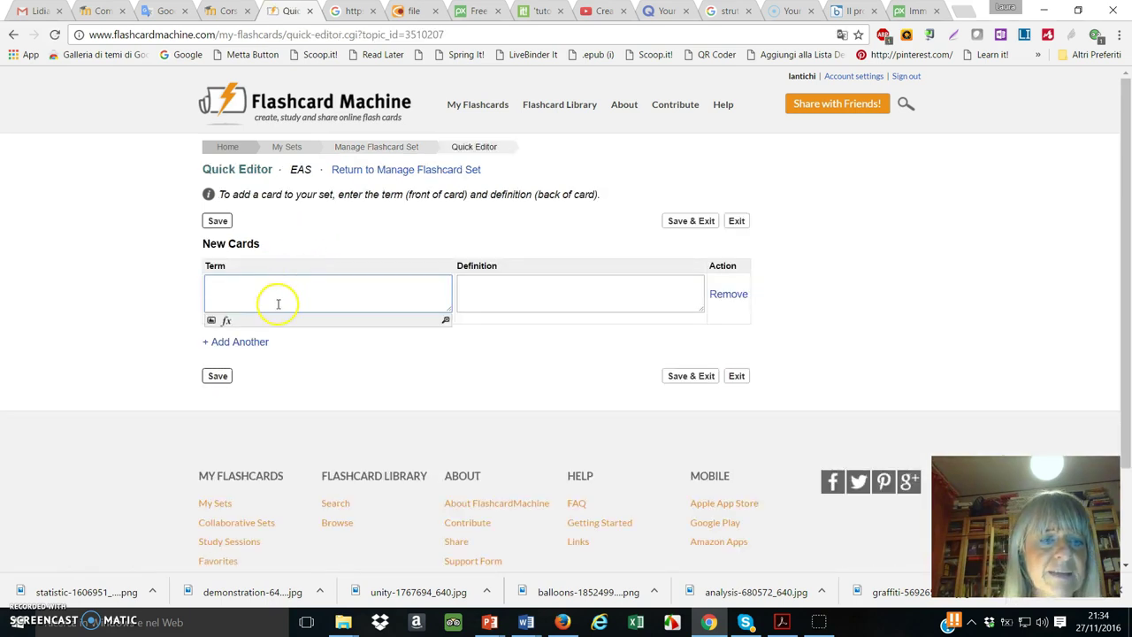
{"action": "type", "text": "EAS"}
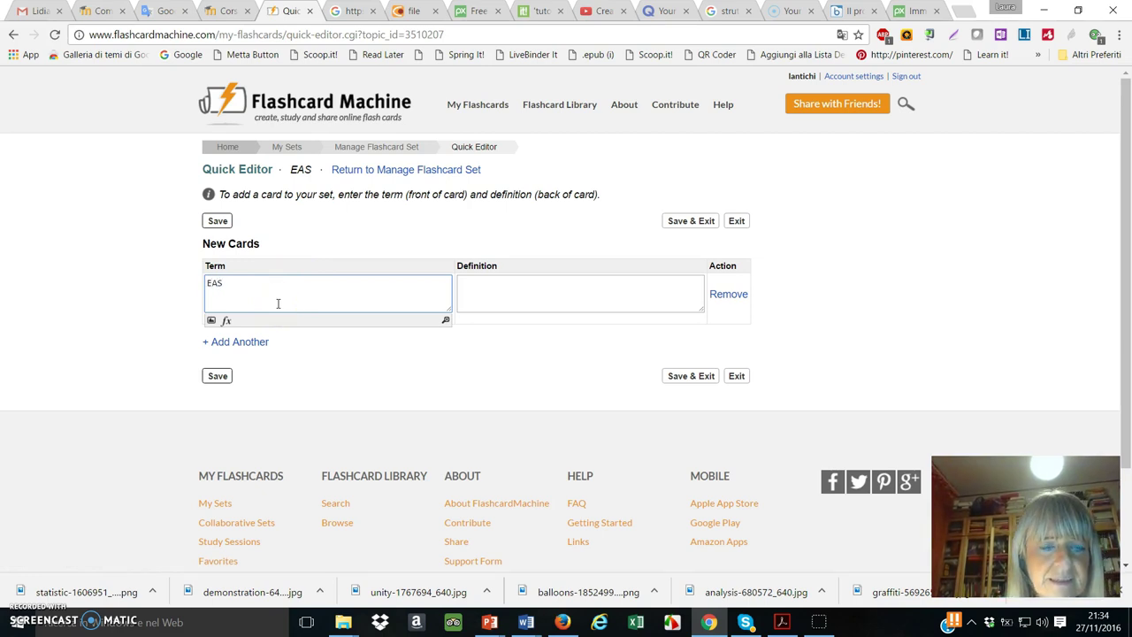
Step: Enter "Episodi di Apprendimento Situati" as the EAS card's definition and insert the existing image lascuola_3564 after it
{"action": "left_click", "coordinate": [485, 286]}
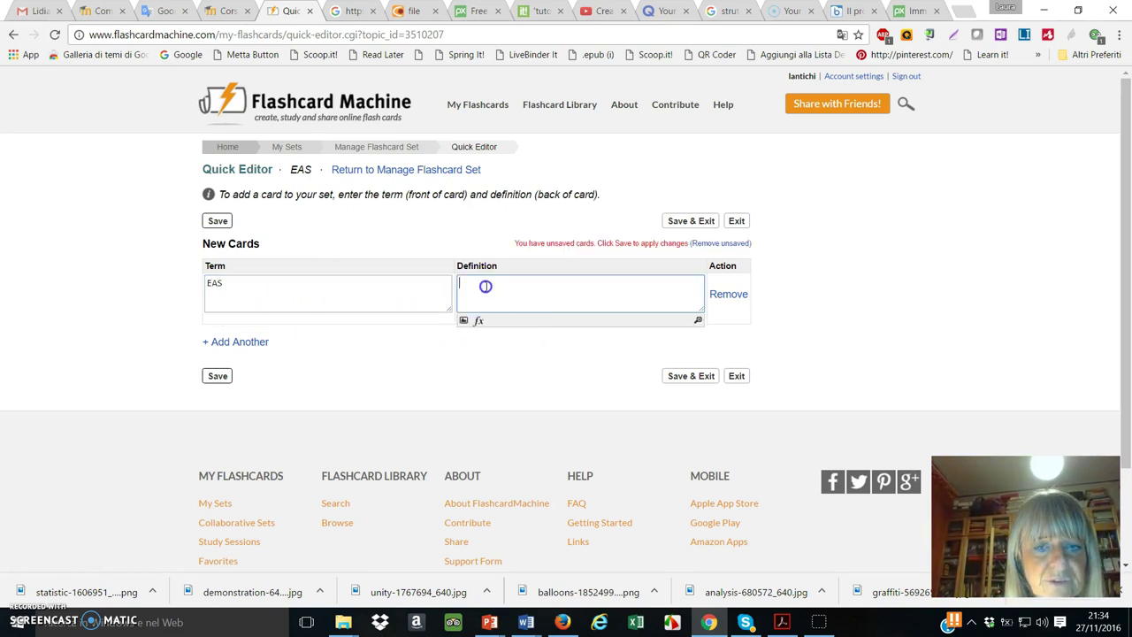
{"action": "type", "text": "E"}
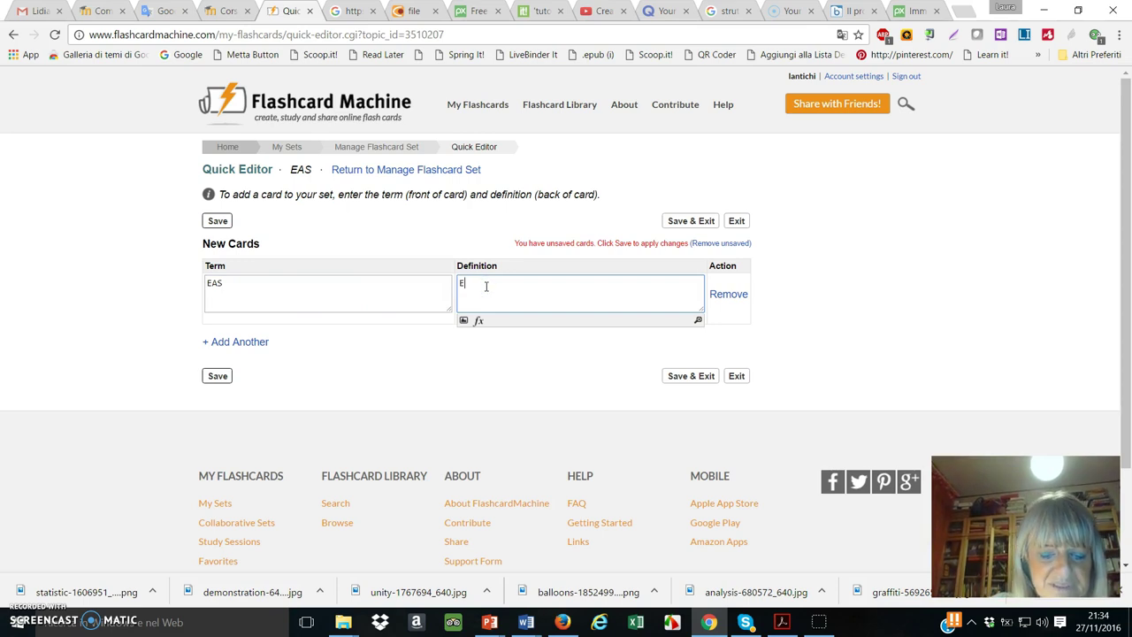
{"action": "type", "text": "piso"}
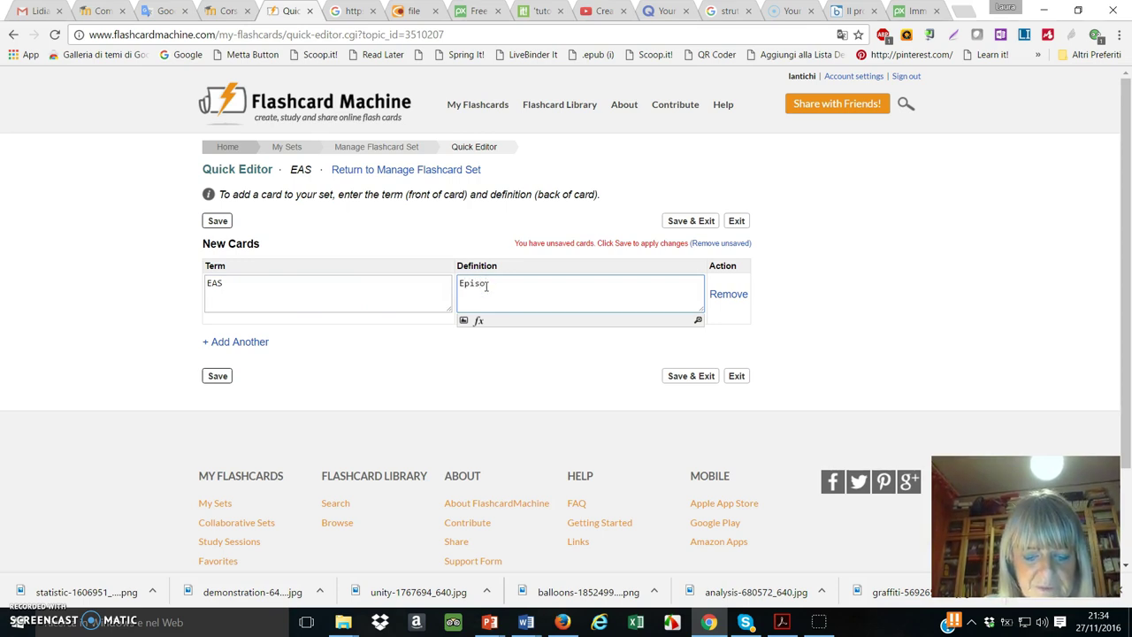
{"action": "type", "text": "di di Ap"}
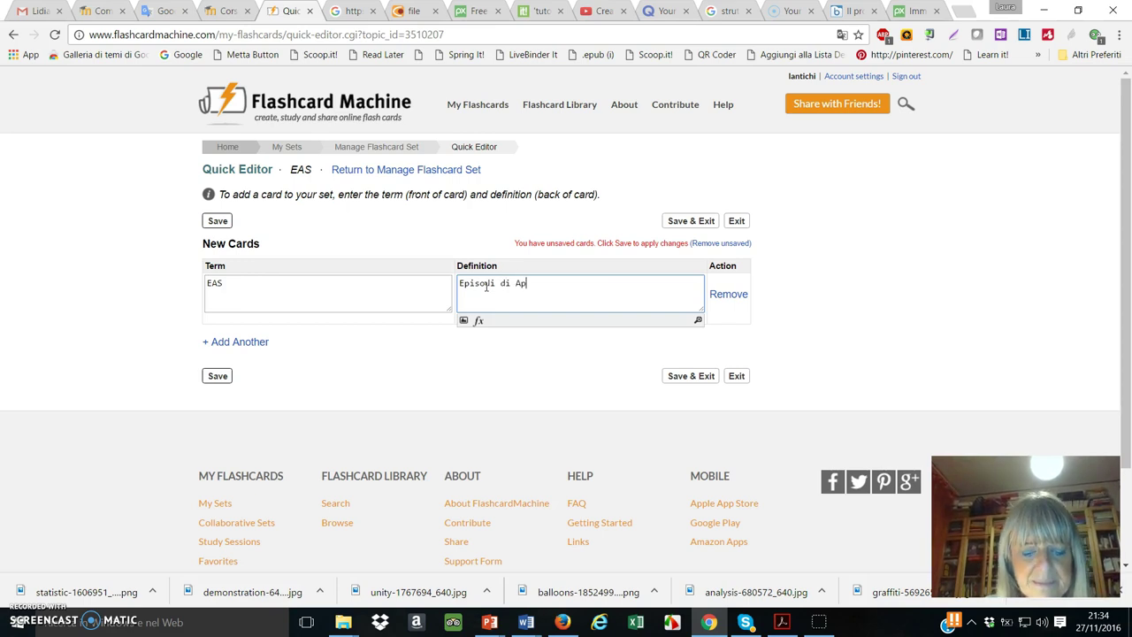
{"action": "type", "text": "prendim"}
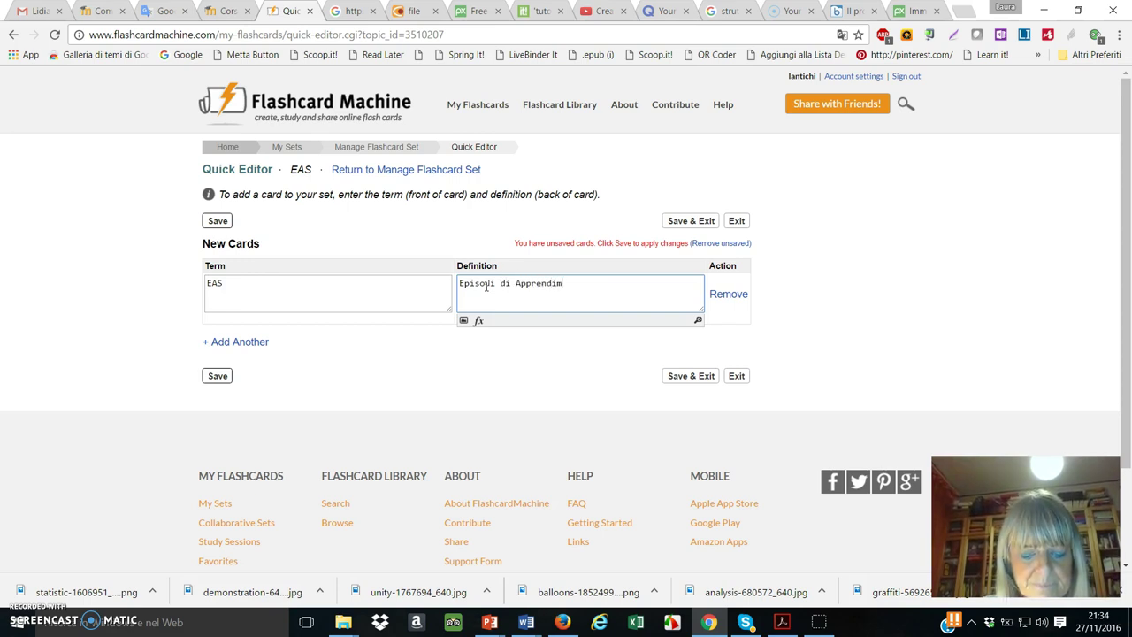
{"action": "type", "text": "ento Situati"}
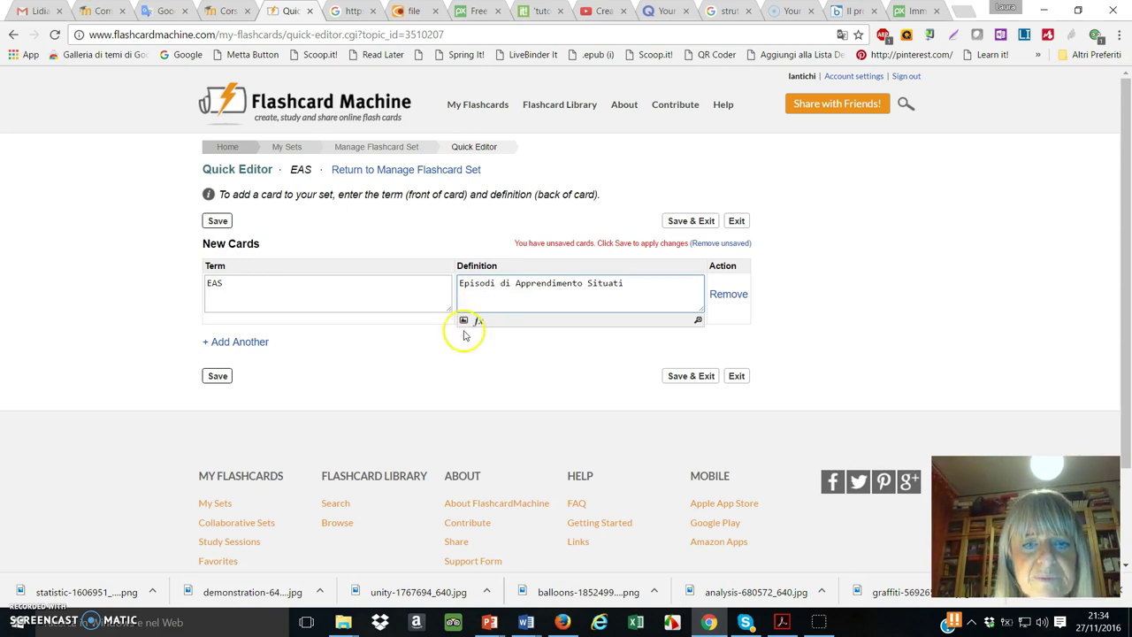
{"action": "left_click", "coordinate": [463, 321]}
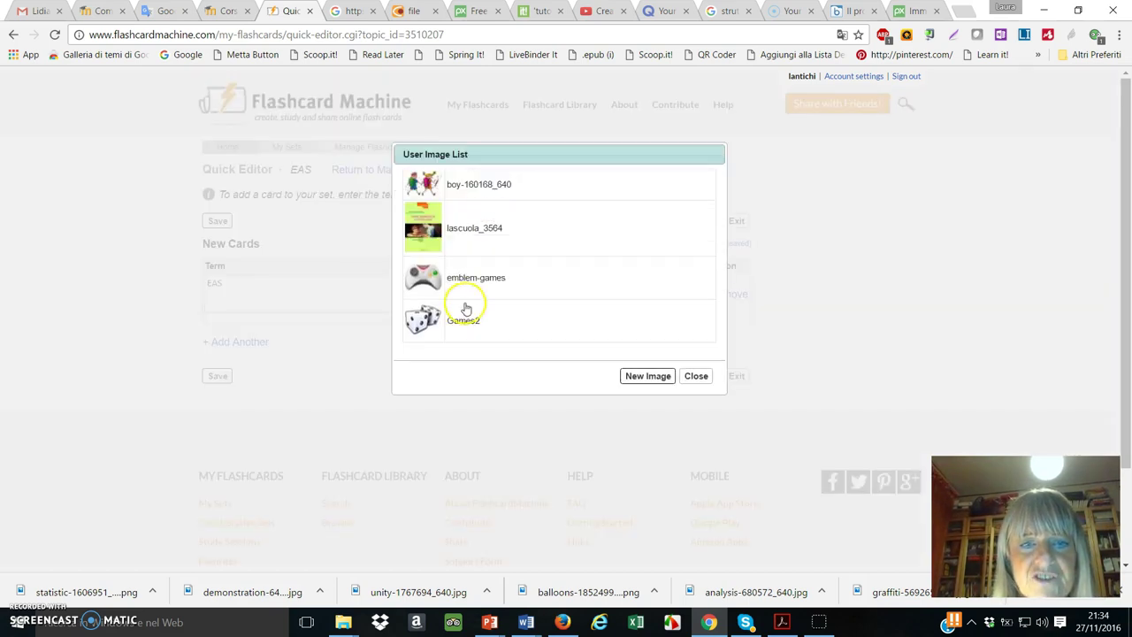
{"action": "left_click", "coordinate": [433, 225]}
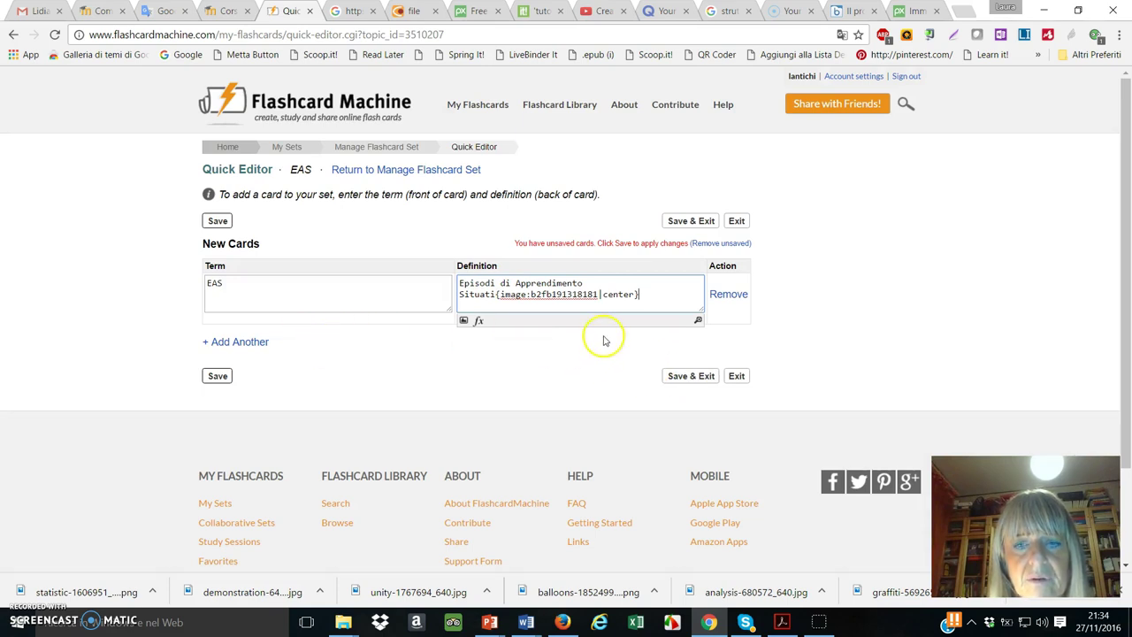
Step: Add a second card with the term "Fase Preparatoria"
{"action": "left_click", "coordinate": [245, 342]}
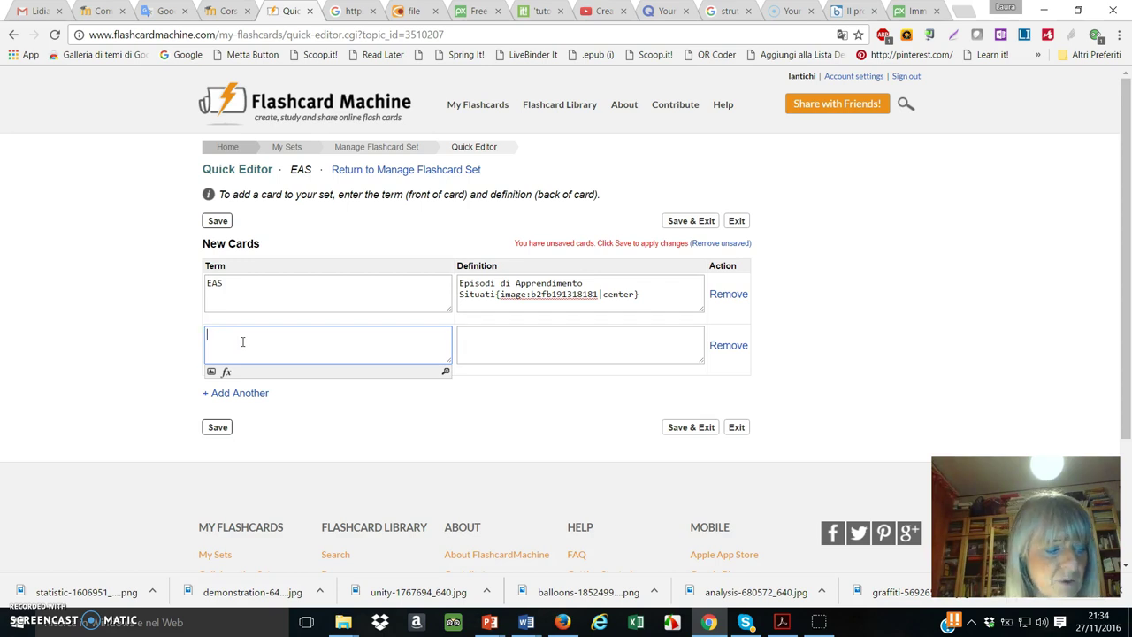
{"action": "type", "text": "Fase P"}
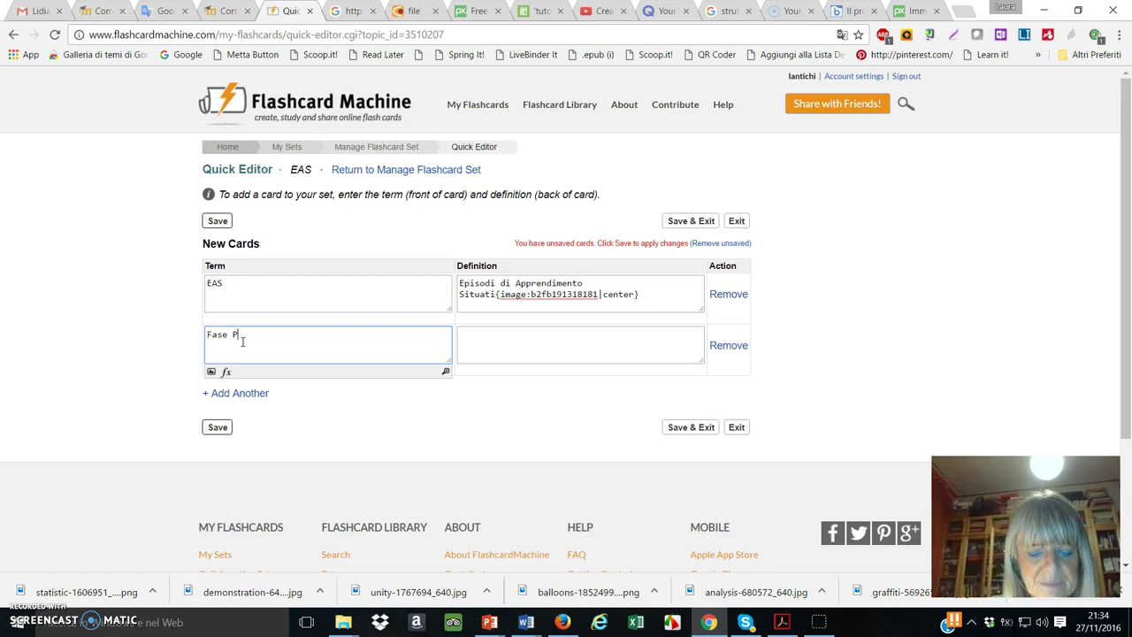
{"action": "type", "text": "re"}
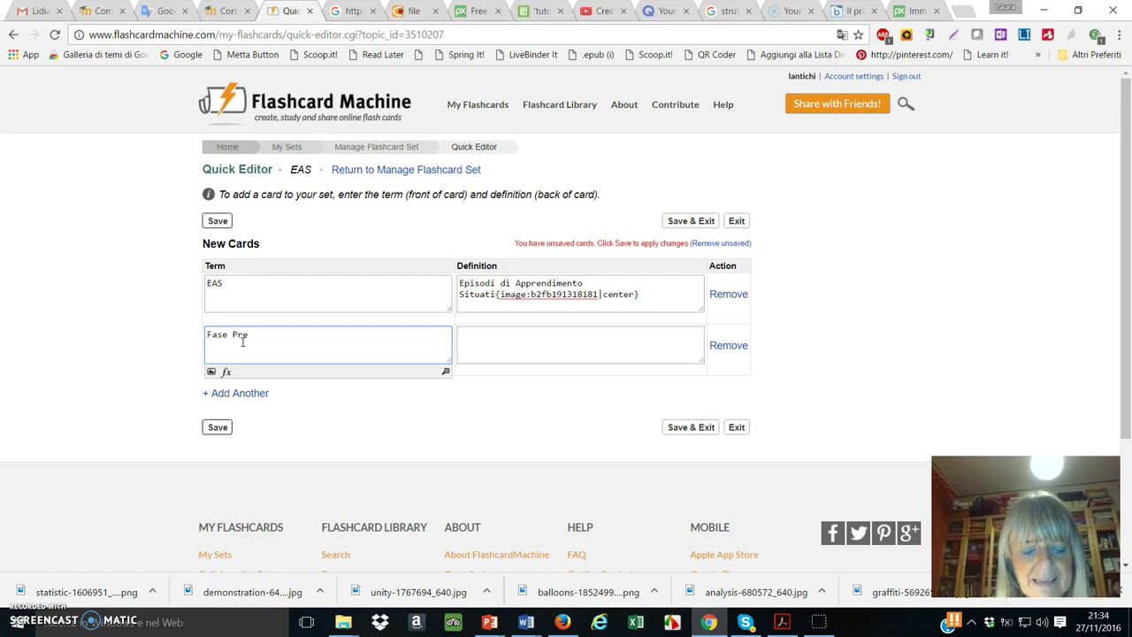
{"action": "type", "text": "paratoria"}
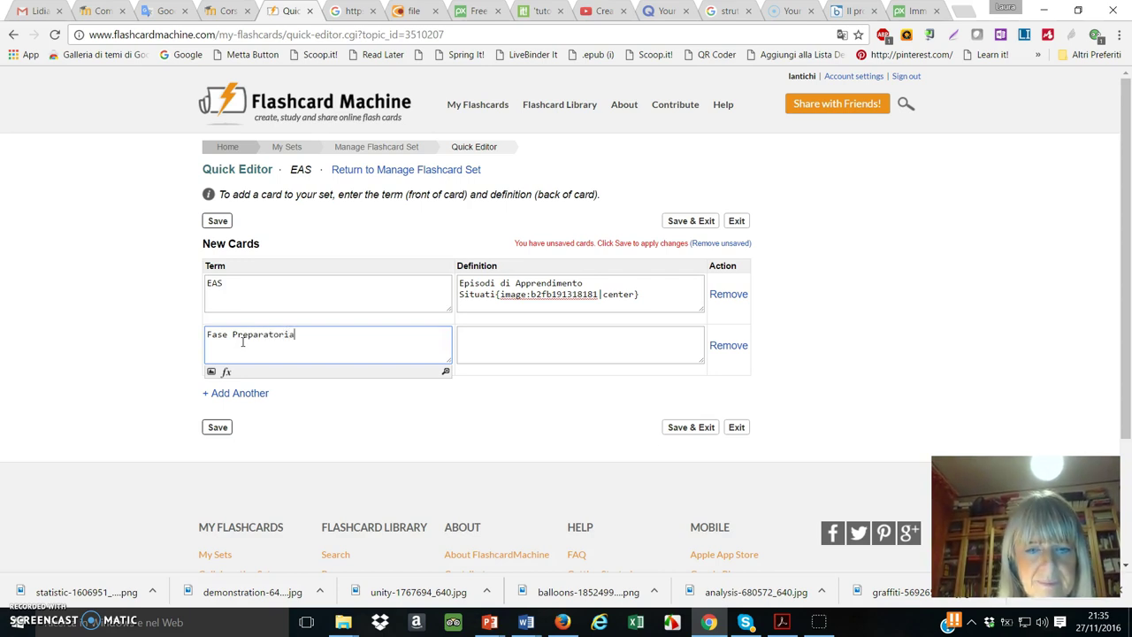
Step: Define the Fase Preparatoria card as "Problem Setting" and insert the existing image boy-160168_640 after the text
{"action": "left_click", "coordinate": [479, 336]}
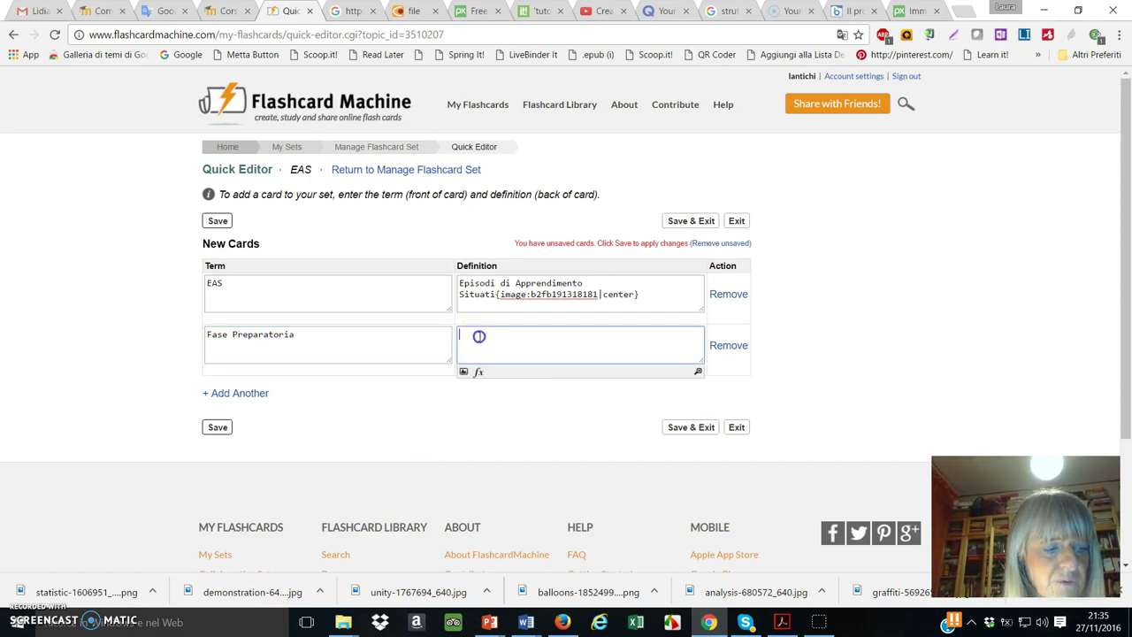
{"action": "type", "text": "Pro"}
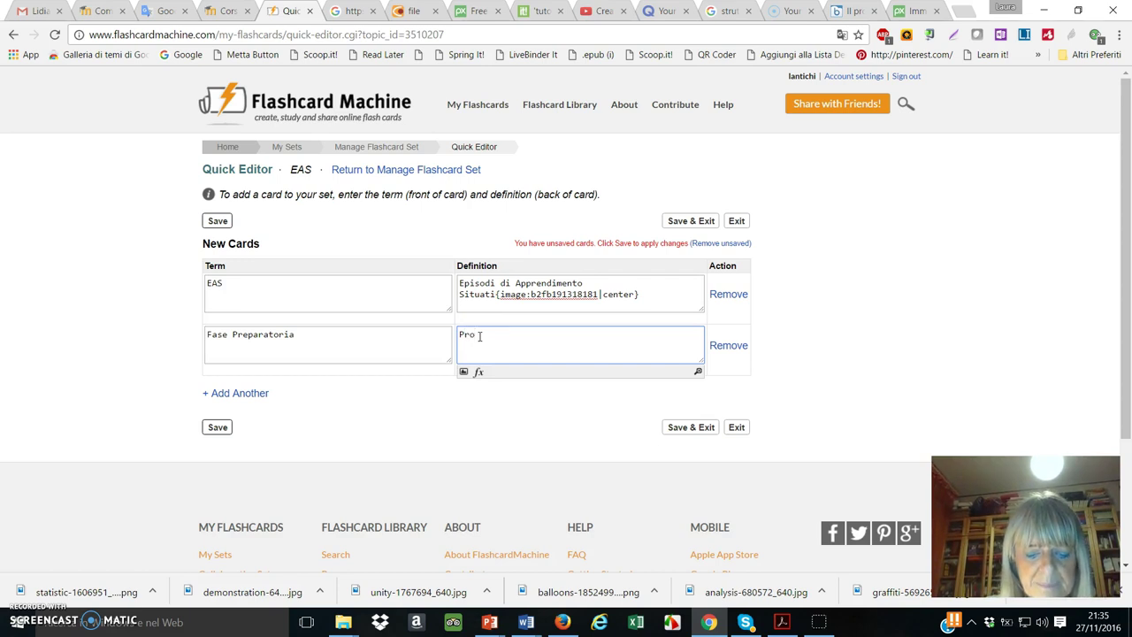
{"action": "type", "text": "blem Setting"}
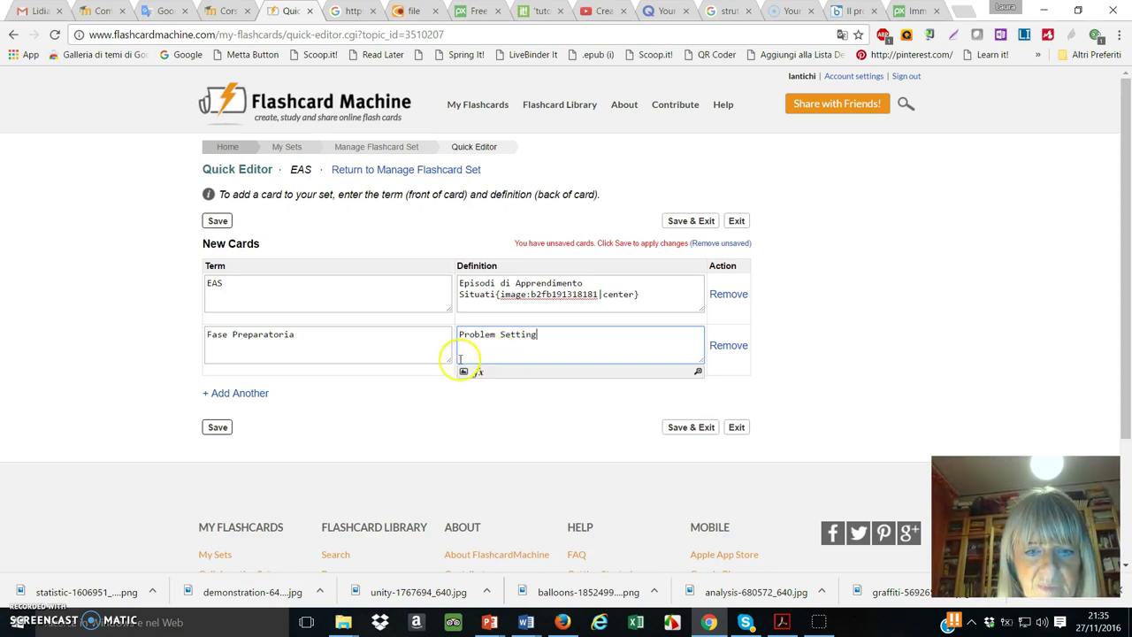
{"action": "left_click", "coordinate": [464, 373]}
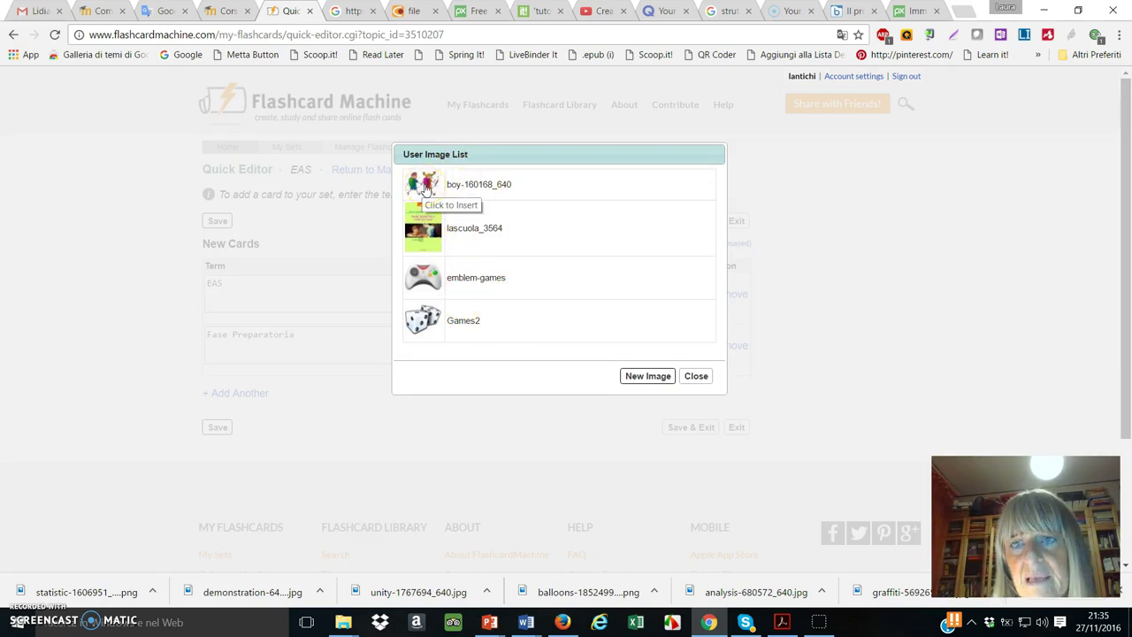
{"action": "left_click", "coordinate": [426, 188]}
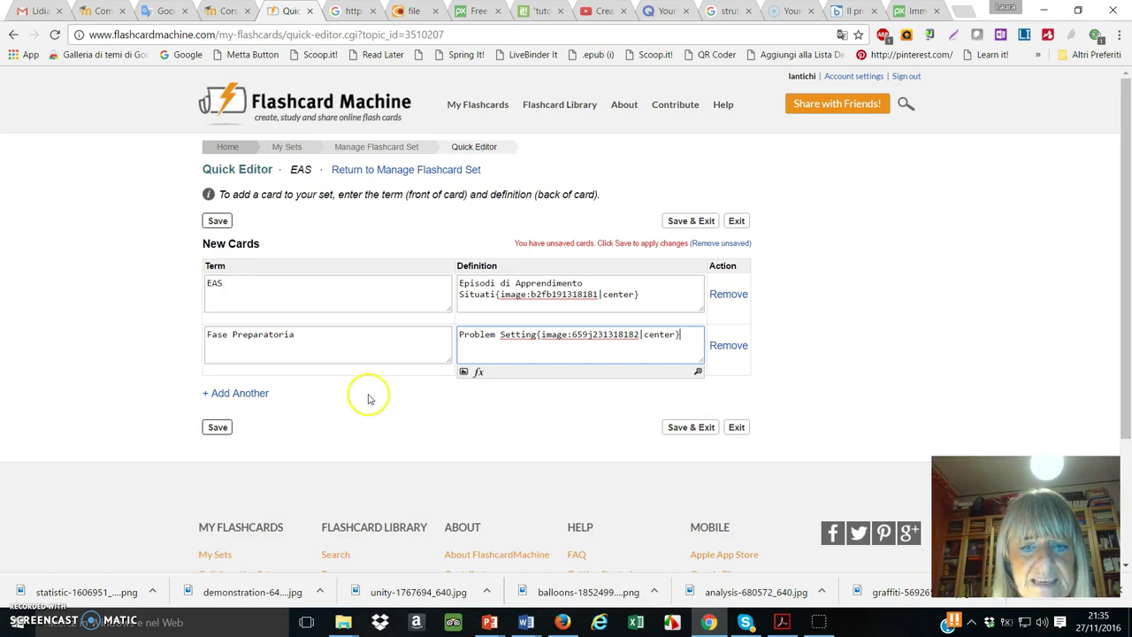
Step: Add a third card with the term "Fase Operatoria" and the definition "Learning By Doing"
{"action": "left_click", "coordinate": [227, 394]}
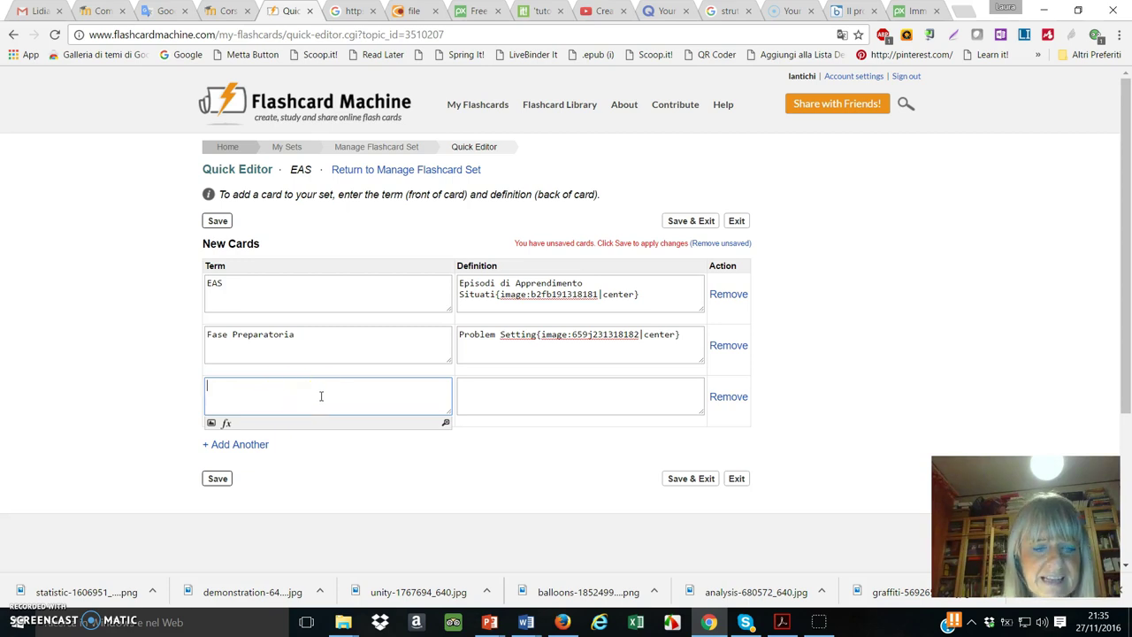
{"action": "type", "text": "Fase"}
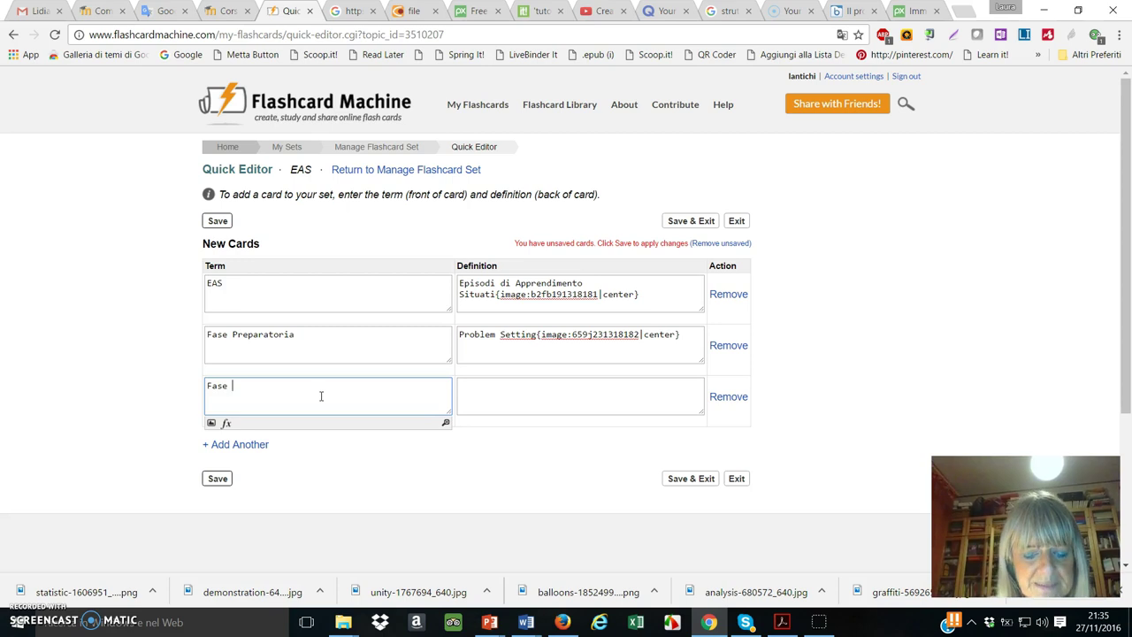
{"action": "type", "text": " Operato"}
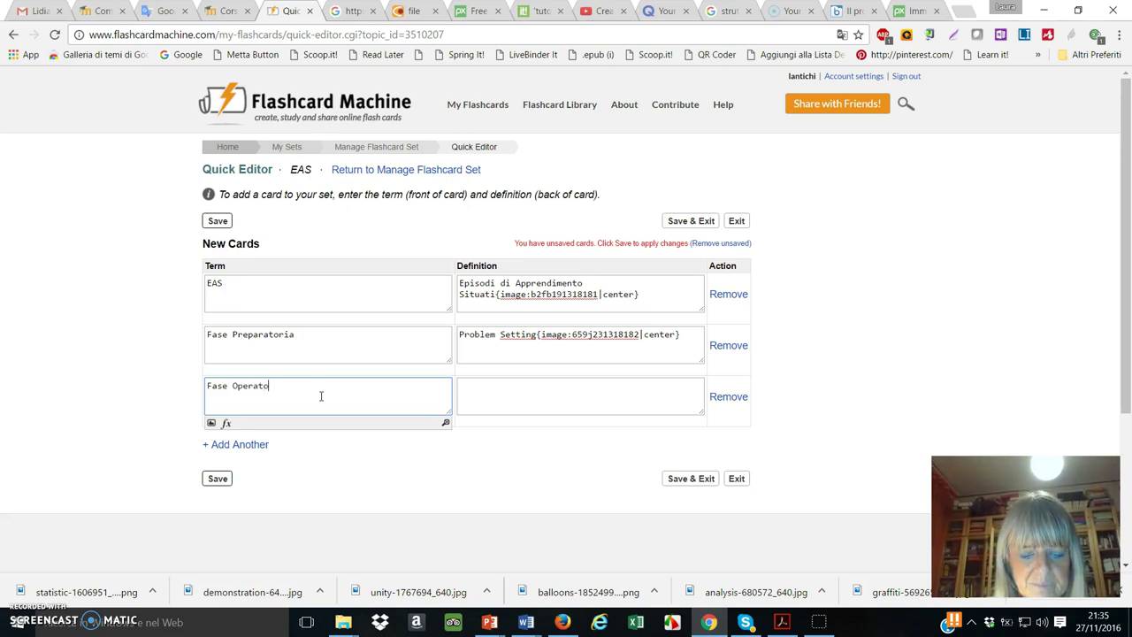
{"action": "type", "text": "ria"}
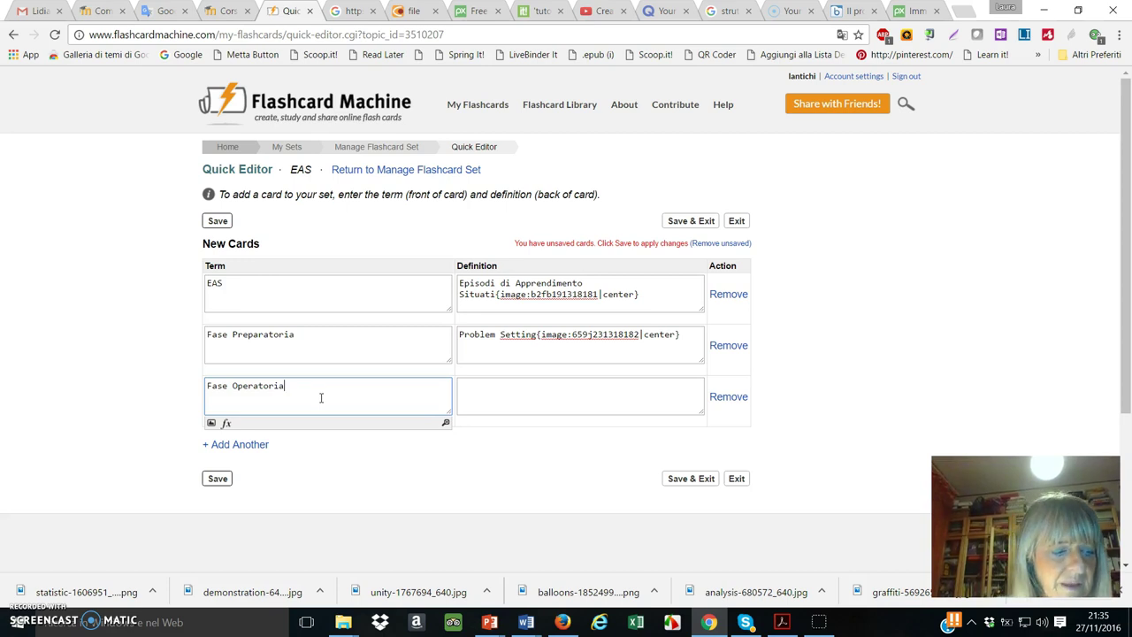
{"action": "left_click", "coordinate": [530, 399]}
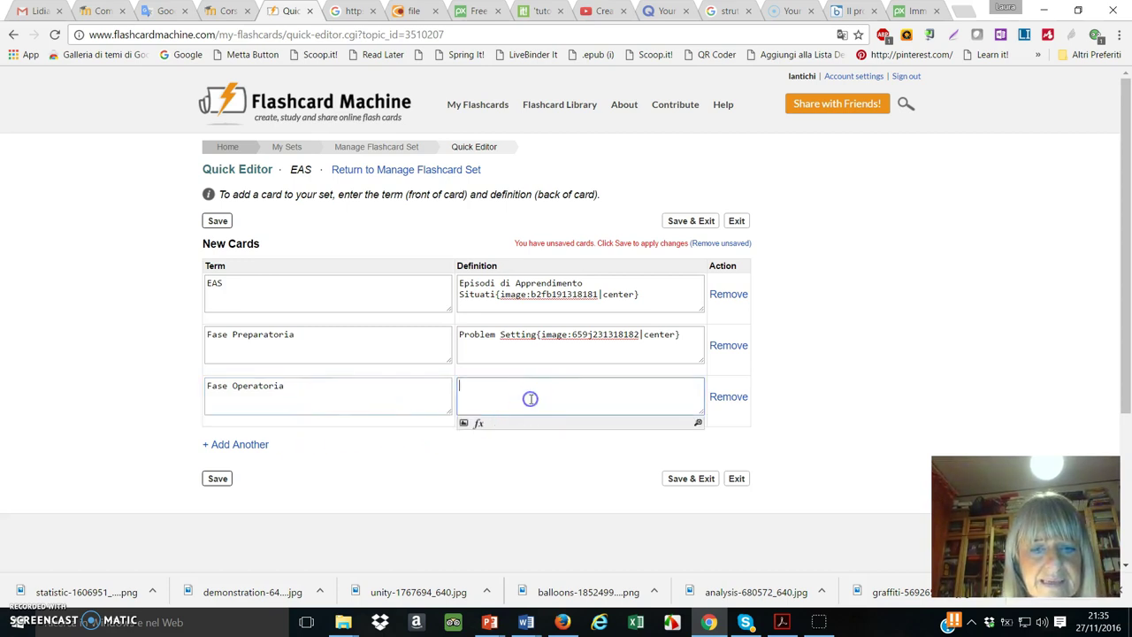
{"action": "type", "text": "Learning By "}
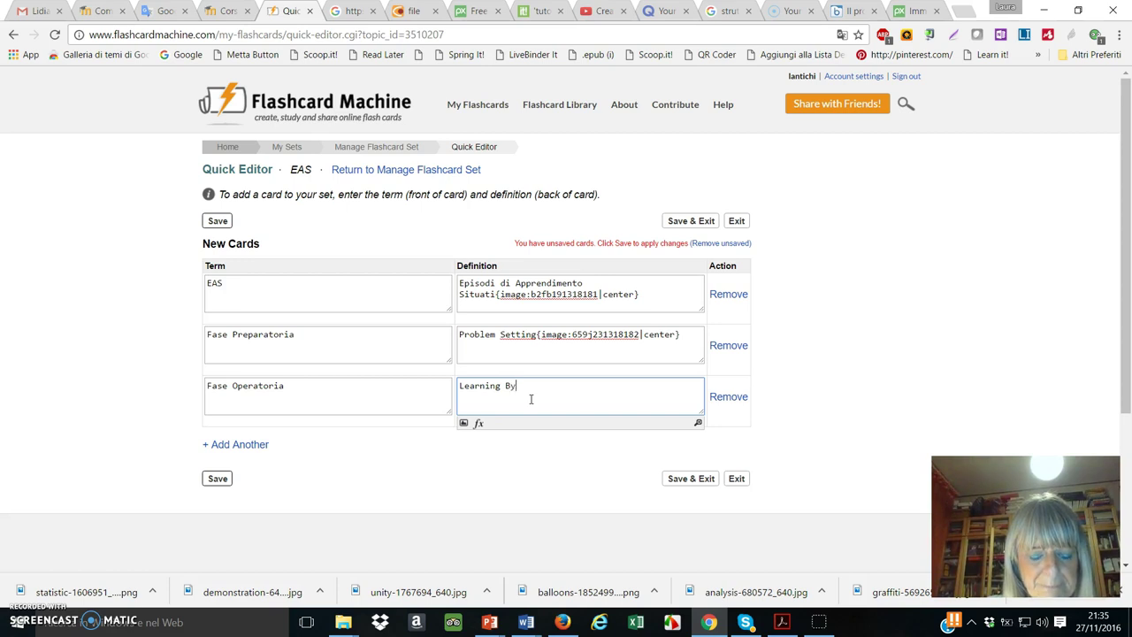
{"action": "type", "text": "Doing"}
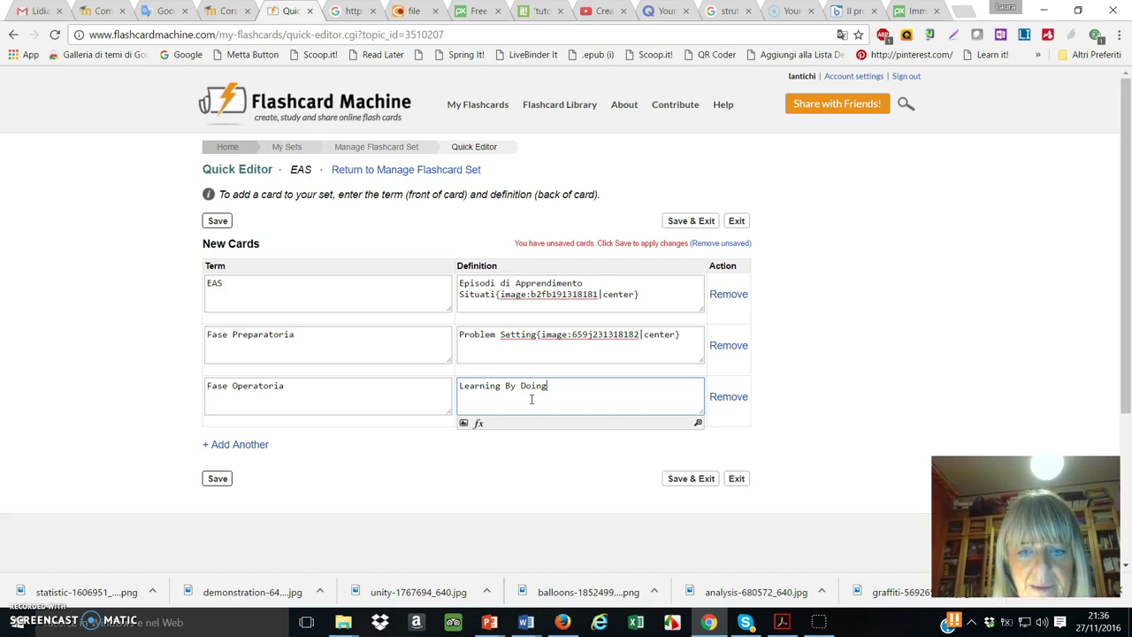
Step: Upload the image file graffiti-569265_640.jpg and insert it after the text of the Fase Operatoria card's definition
{"action": "left_click", "coordinate": [462, 424]}
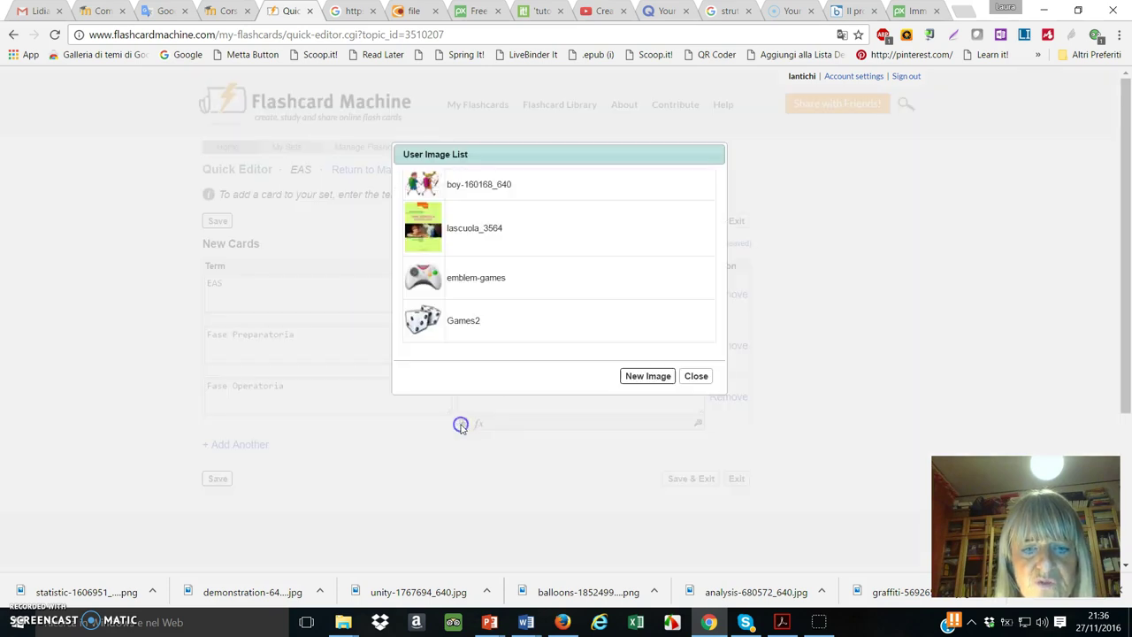
{"action": "left_click", "coordinate": [645, 377]}
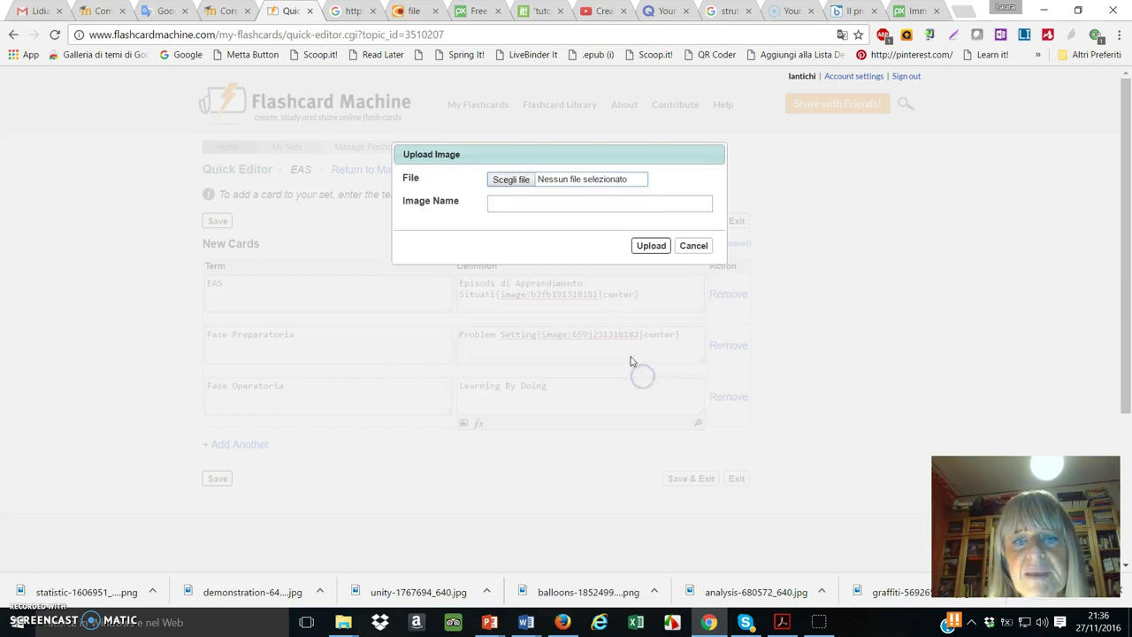
{"action": "left_click", "coordinate": [515, 179]}
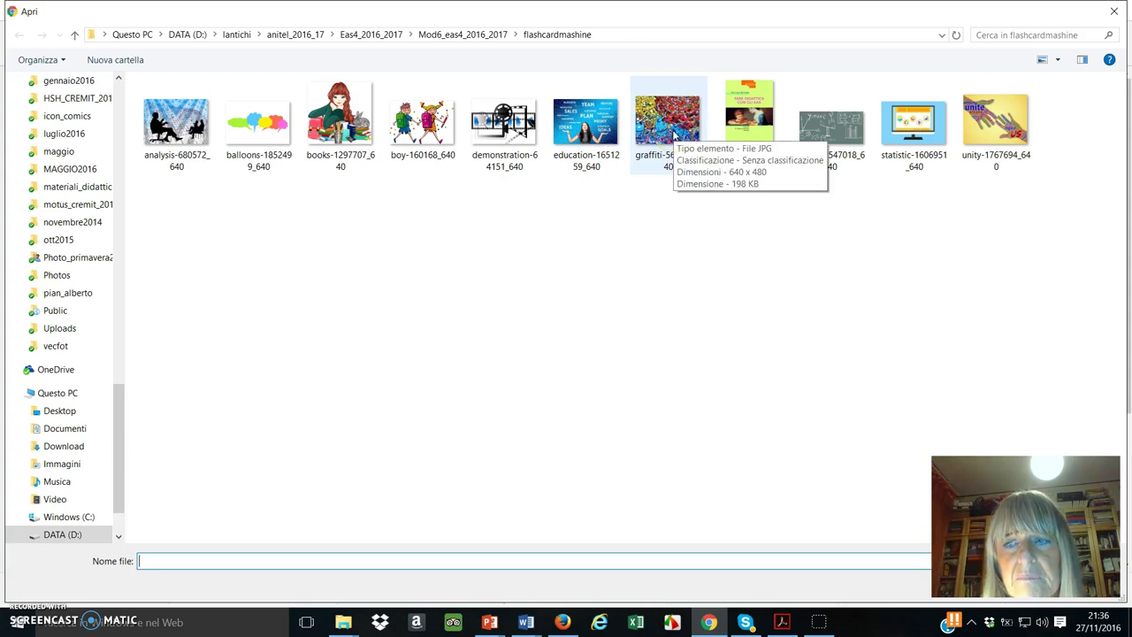
{"action": "left_click", "coordinate": [674, 133]}
{"action": "left_click", "coordinate": [661, 133]}
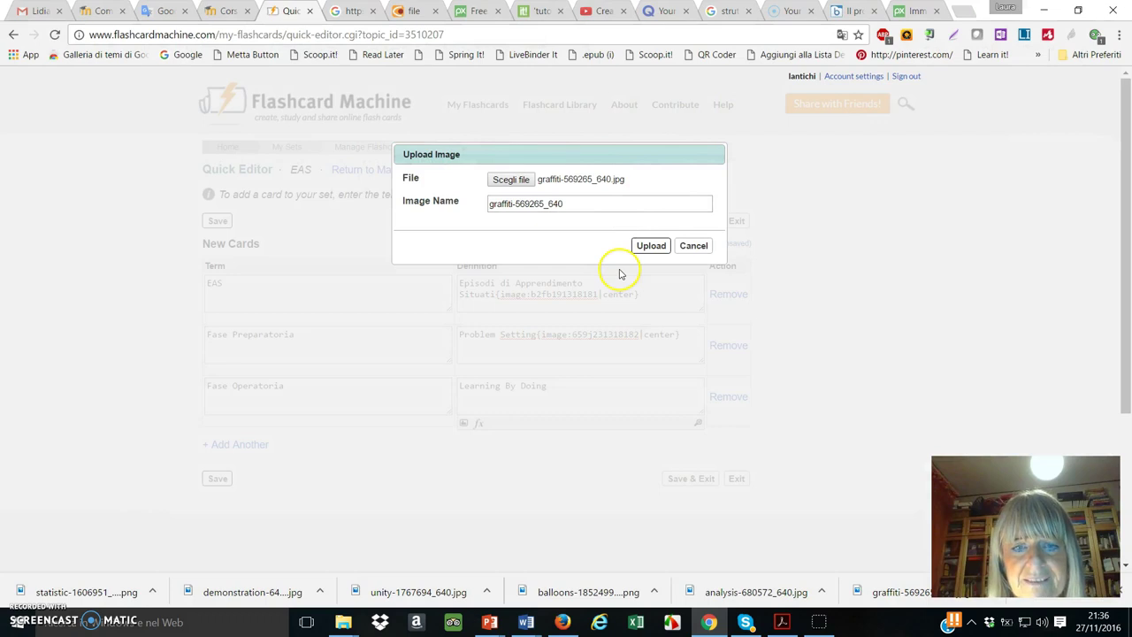
{"action": "left_click", "coordinate": [651, 247]}
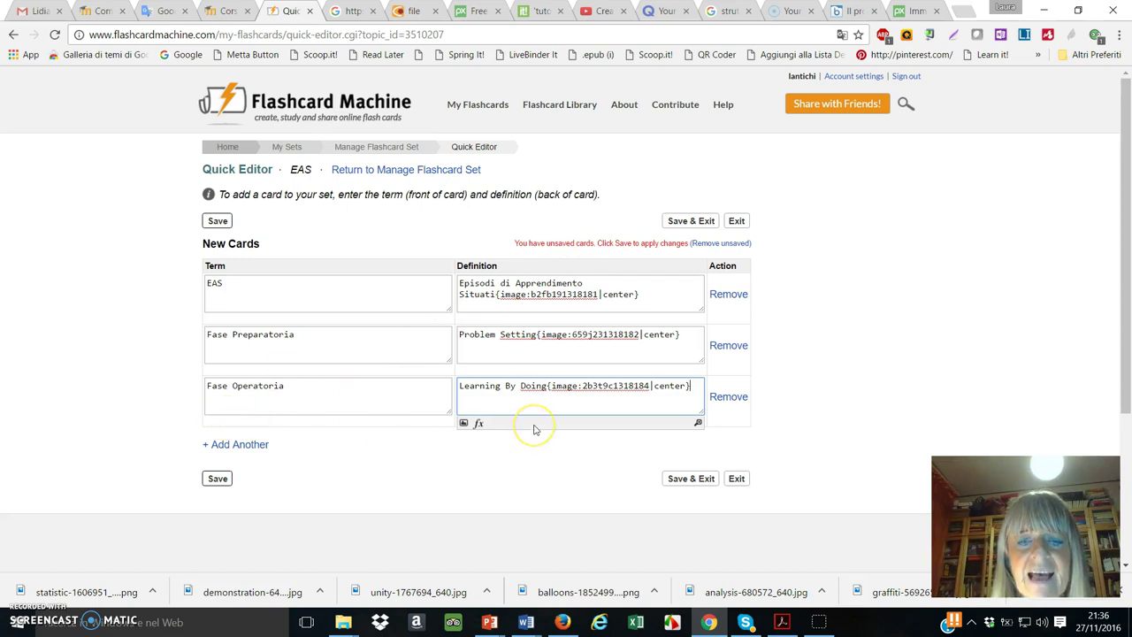
Step: Add a fourth card with the term "Fase Ristrutturativa" and the definition "Reflective Learning"
{"action": "left_click", "coordinate": [216, 444]}
{"action": "left_click", "coordinate": [245, 442]}
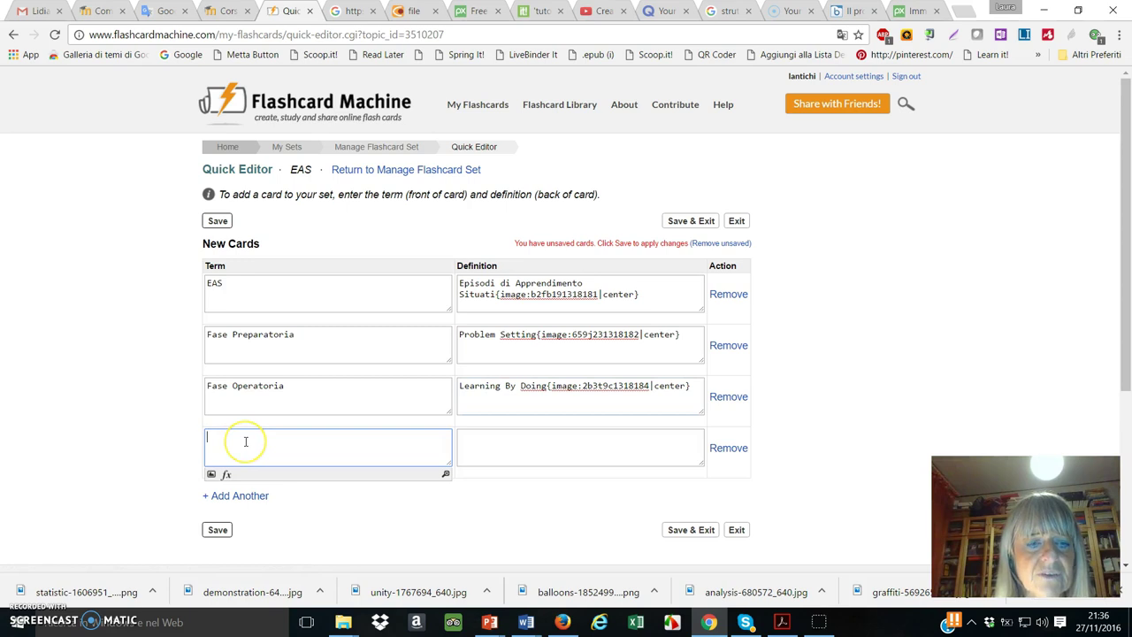
{"action": "type", "text": "Fase R"}
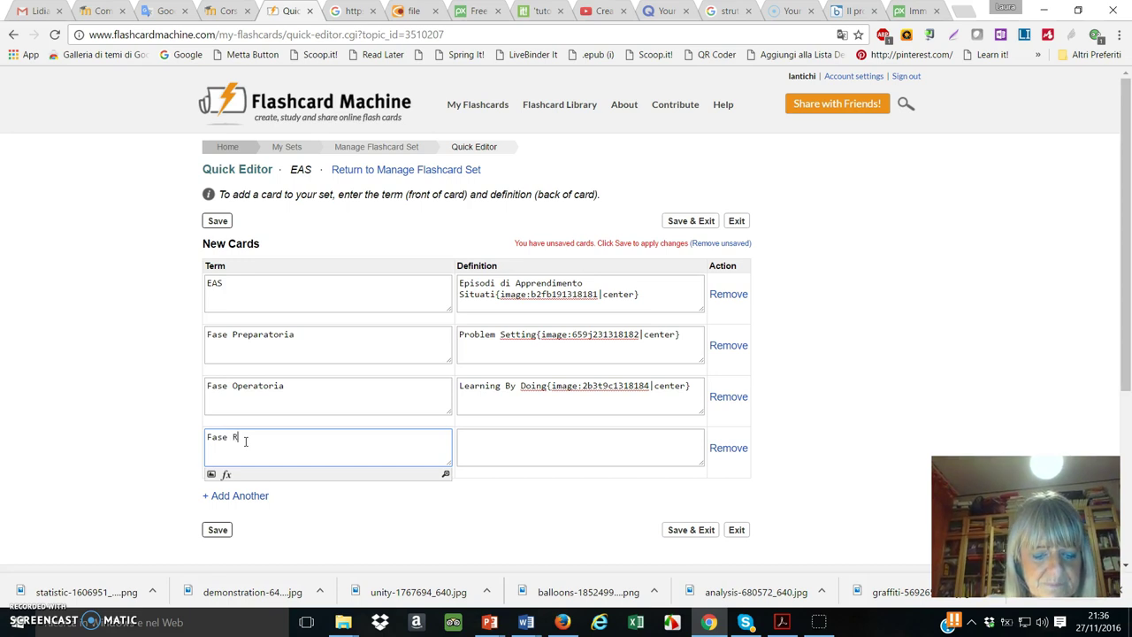
{"action": "type", "text": "istrutturativa"}
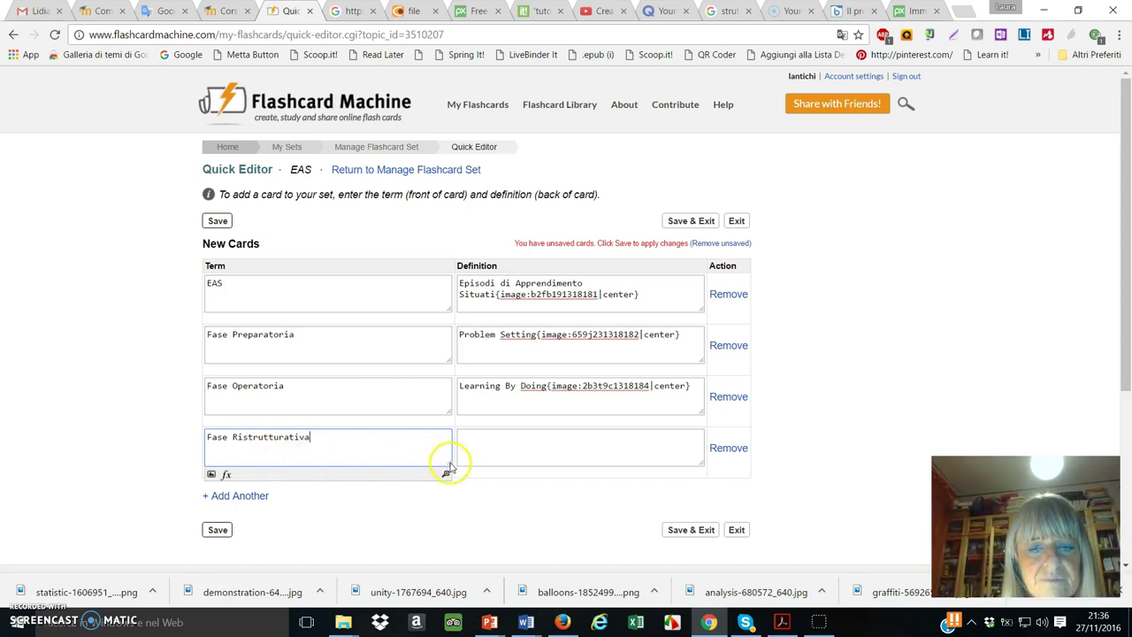
{"action": "left_click", "coordinate": [491, 442]}
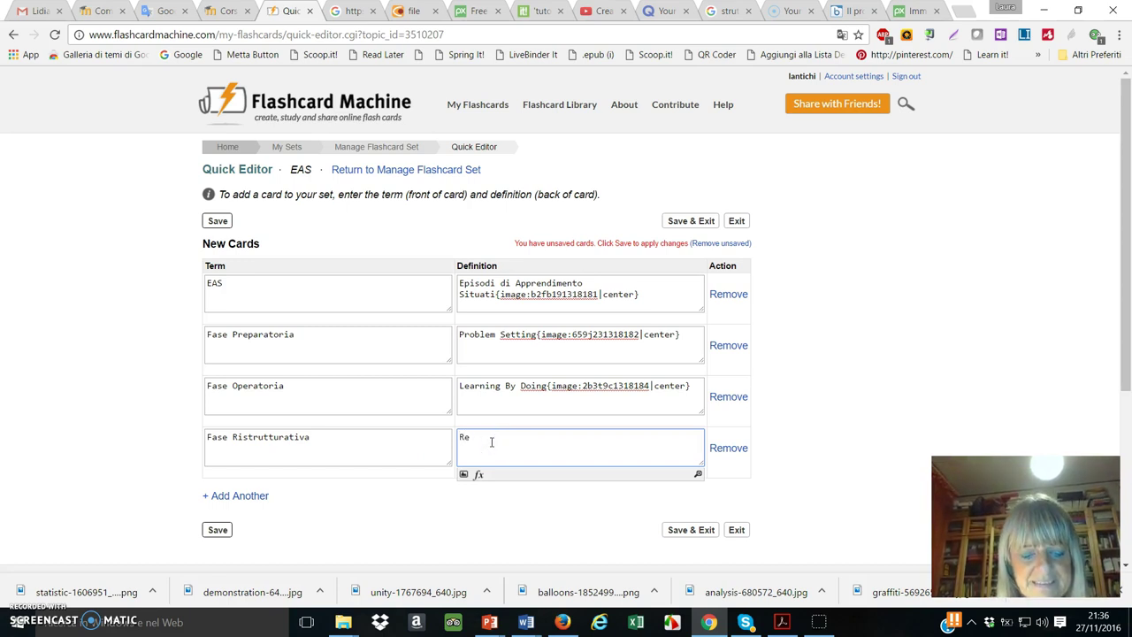
{"action": "type", "text": "tive "}
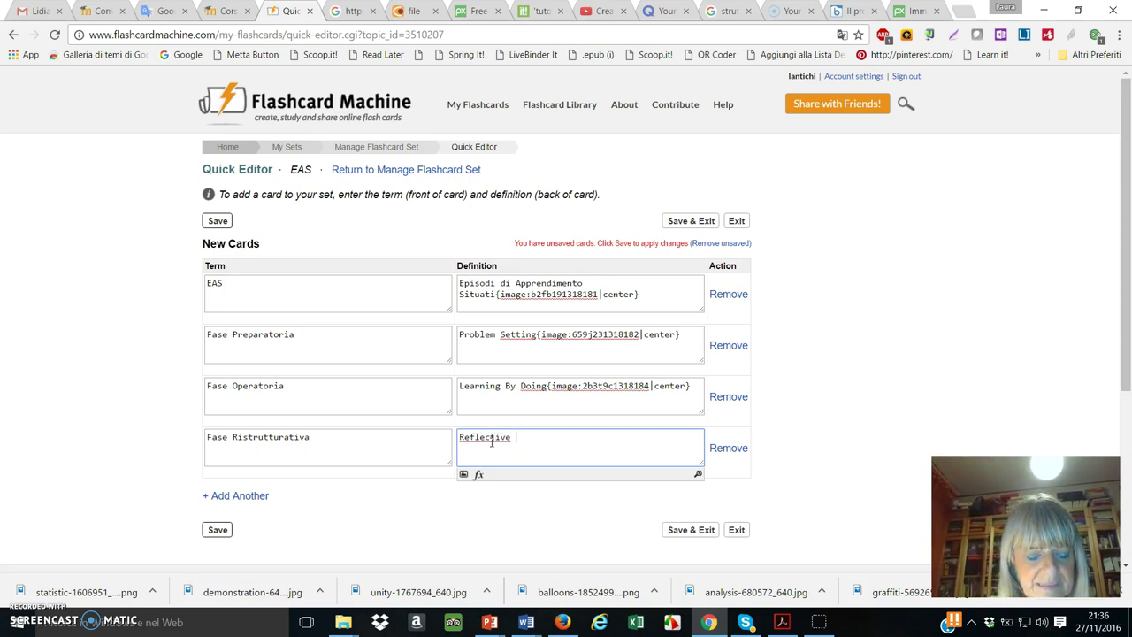
{"action": "type", "text": "Learning"}
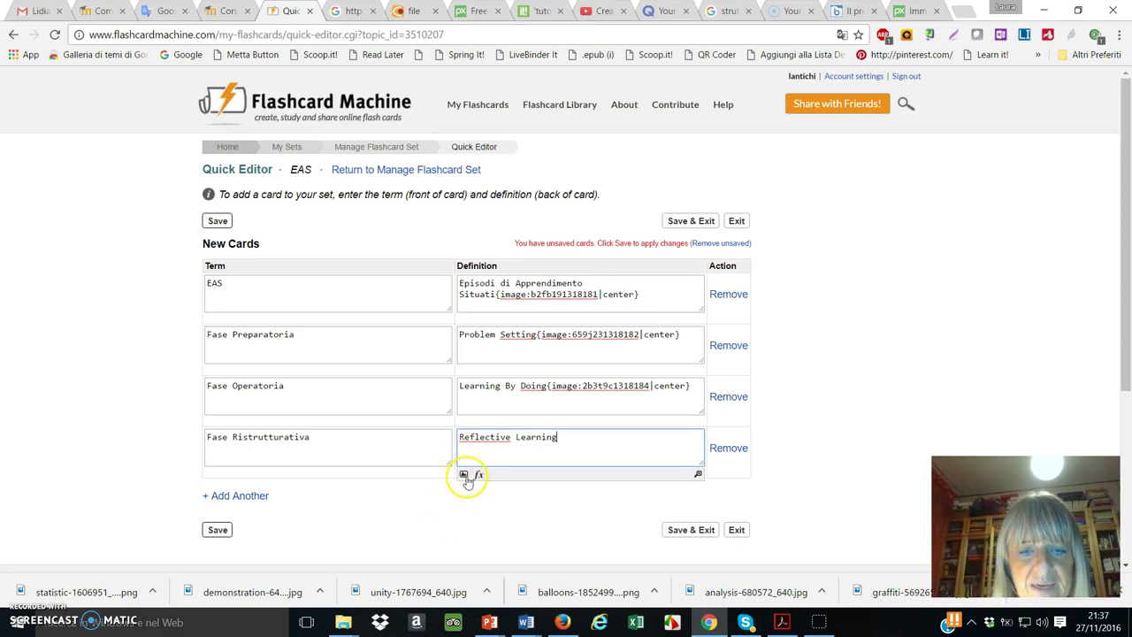
Step: Upload the image file education-1651259_640.jpg and insert it after the text of the Fase Ristrutturativa card's definition
{"action": "left_click", "coordinate": [464, 476]}
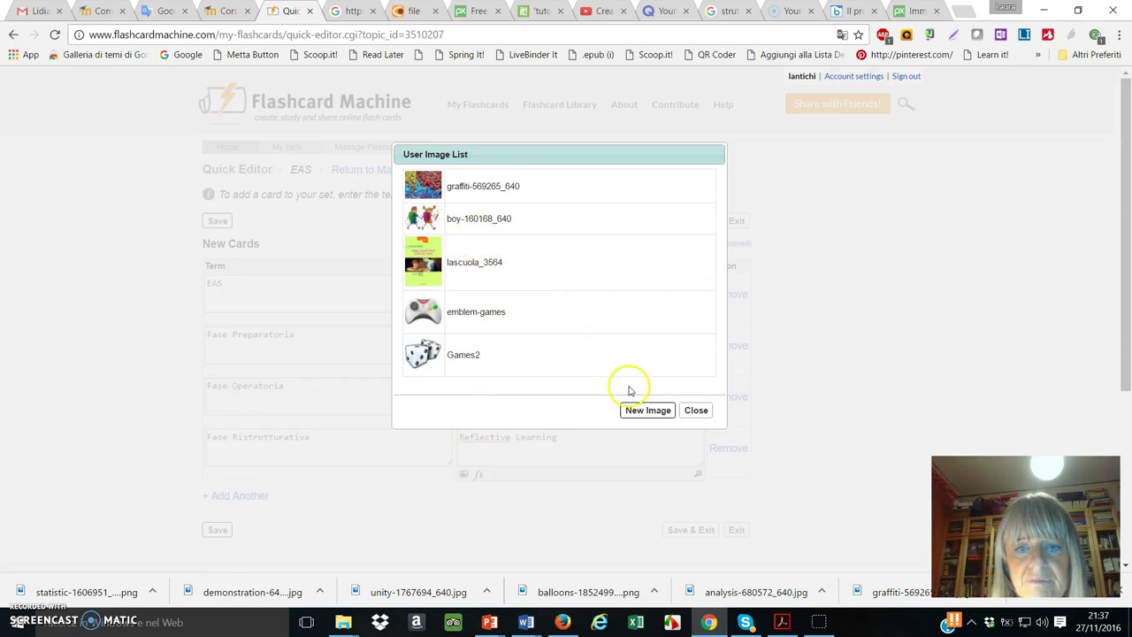
{"action": "left_click", "coordinate": [646, 412]}
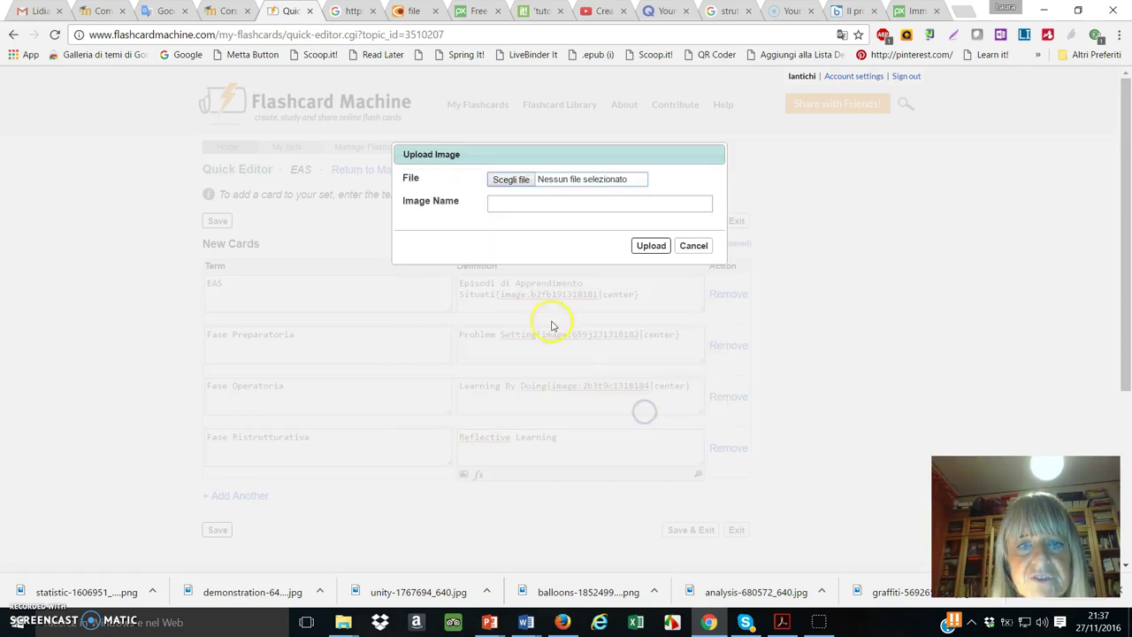
{"action": "left_click", "coordinate": [520, 181]}
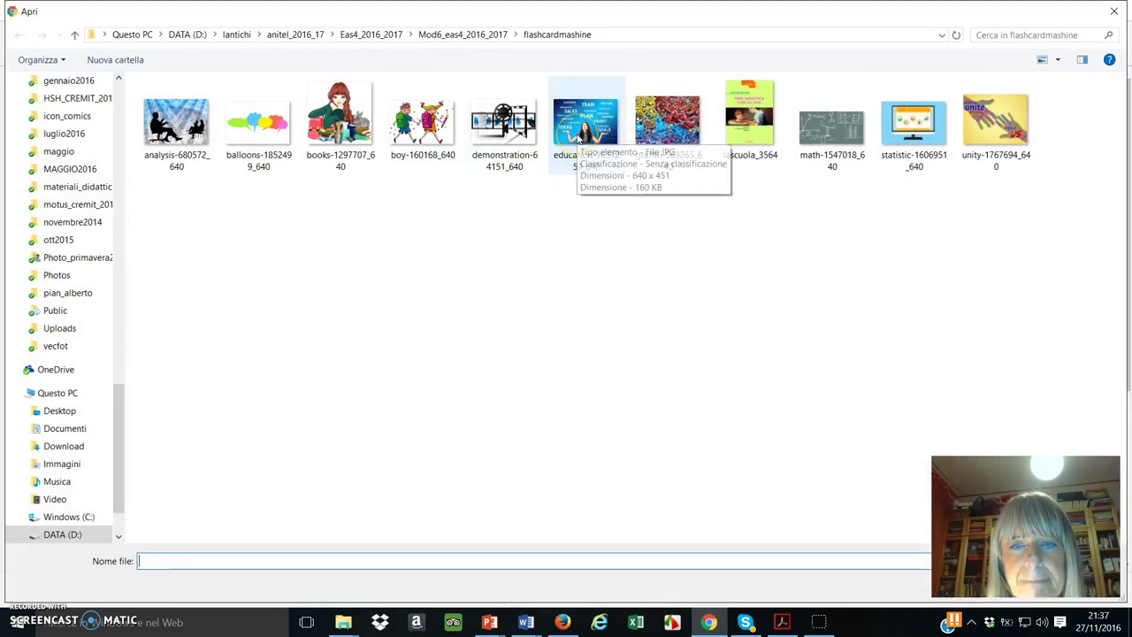
{"action": "left_click", "coordinate": [579, 138]}
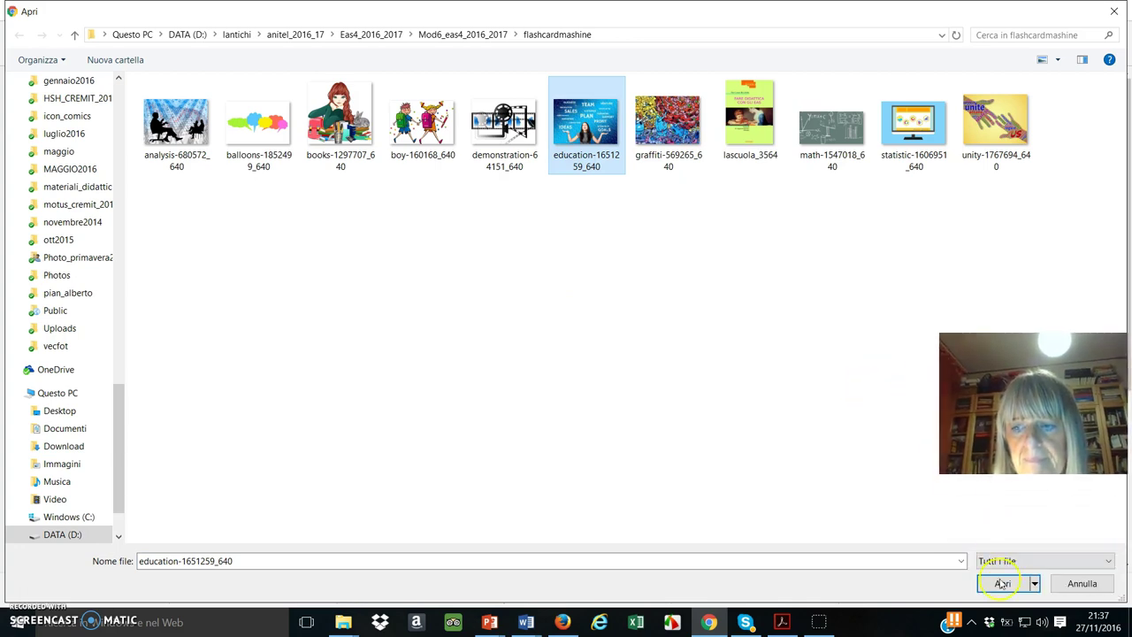
{"action": "left_click", "coordinate": [1026, 584]}
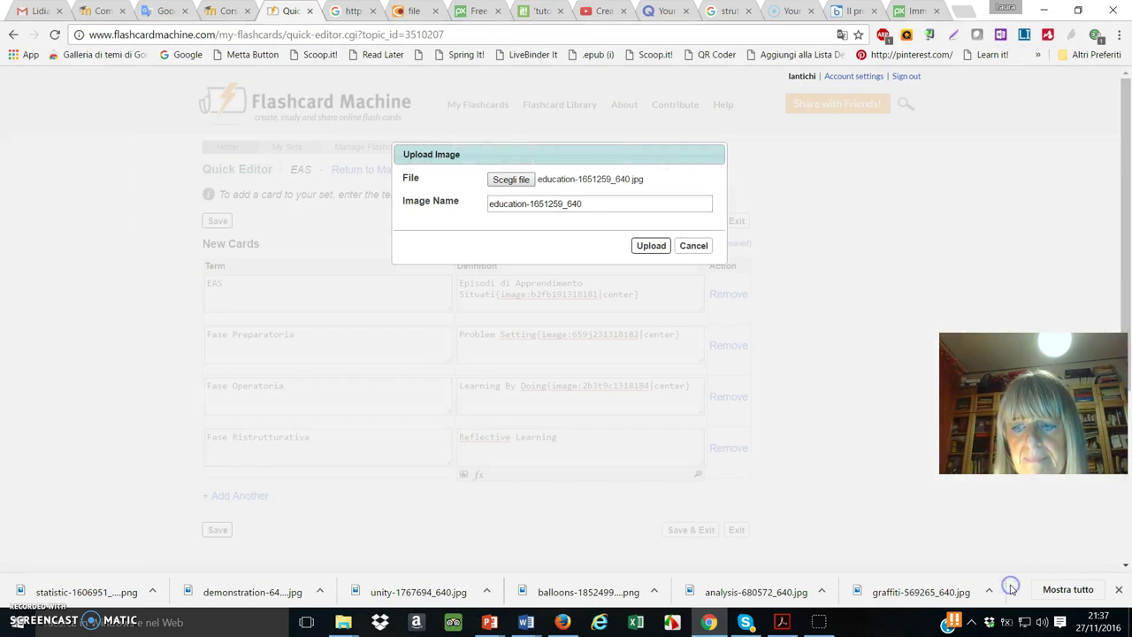
{"action": "left_click", "coordinate": [650, 246]}
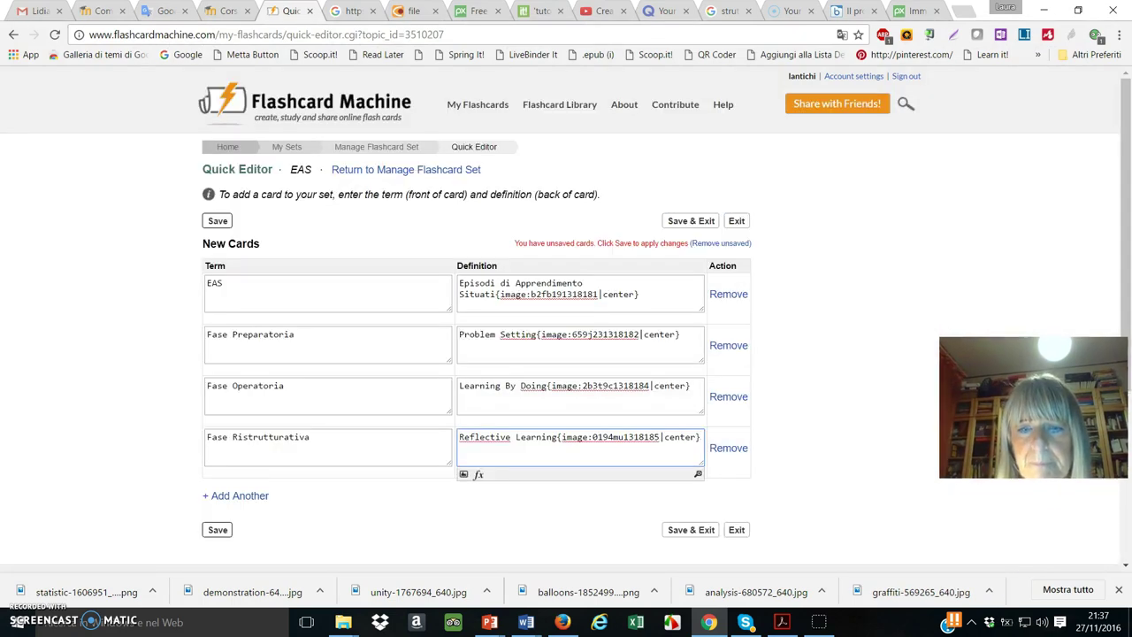
Step: Add a fifth card with the term "Designed" and the definition "Fare Esperienza"
{"action": "left_click", "coordinate": [245, 497]}
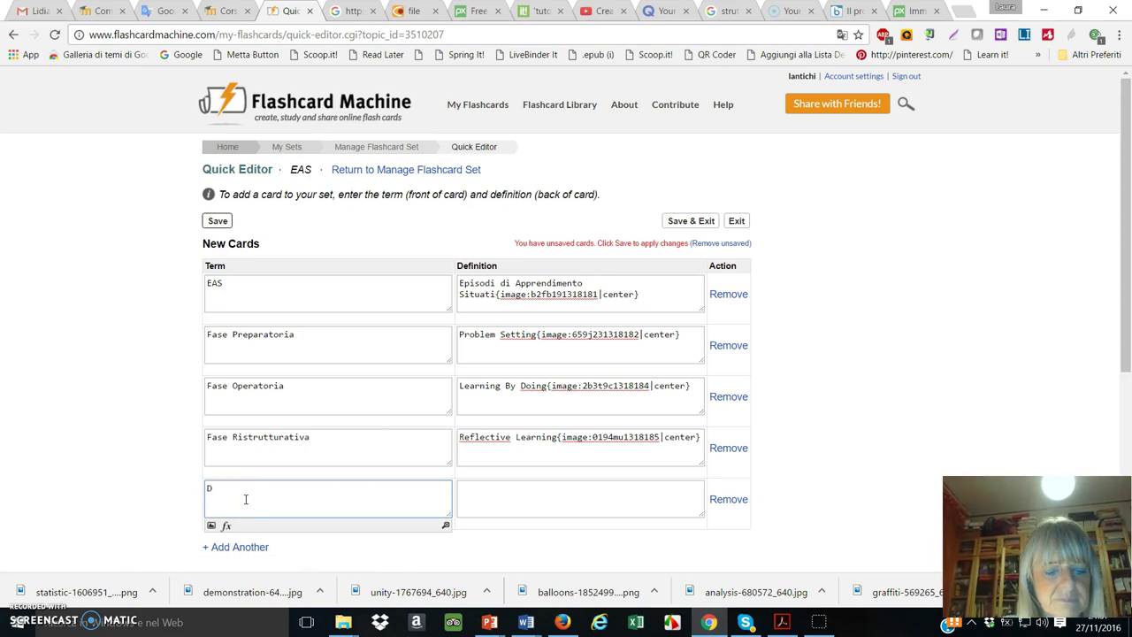
{"action": "type", "text": "Designed"}
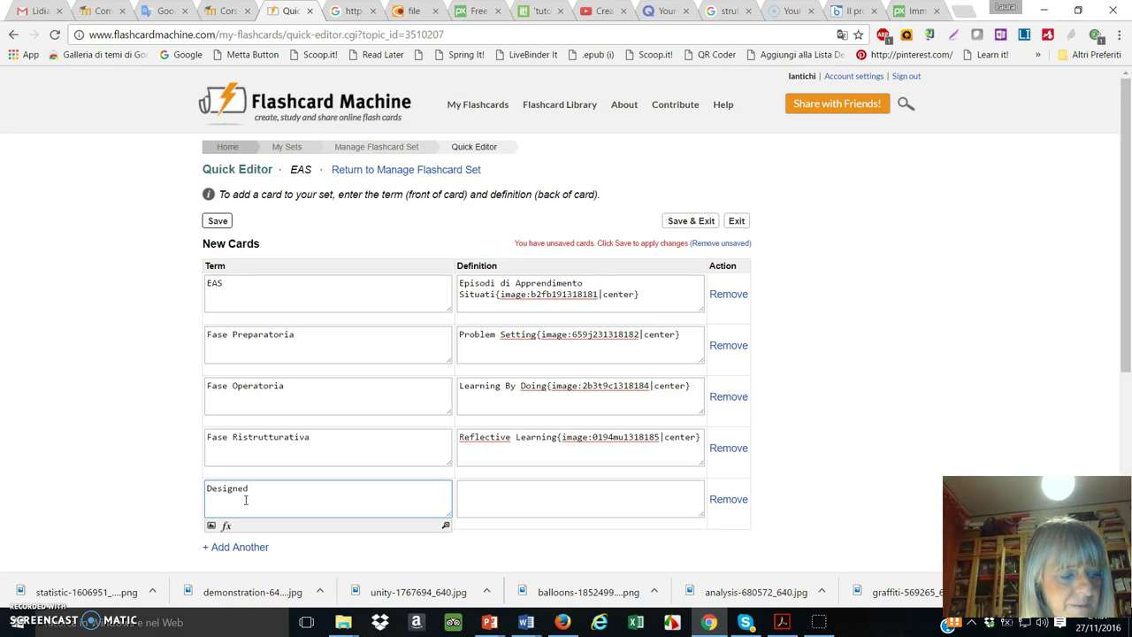
{"action": "left_click", "coordinate": [506, 491]}
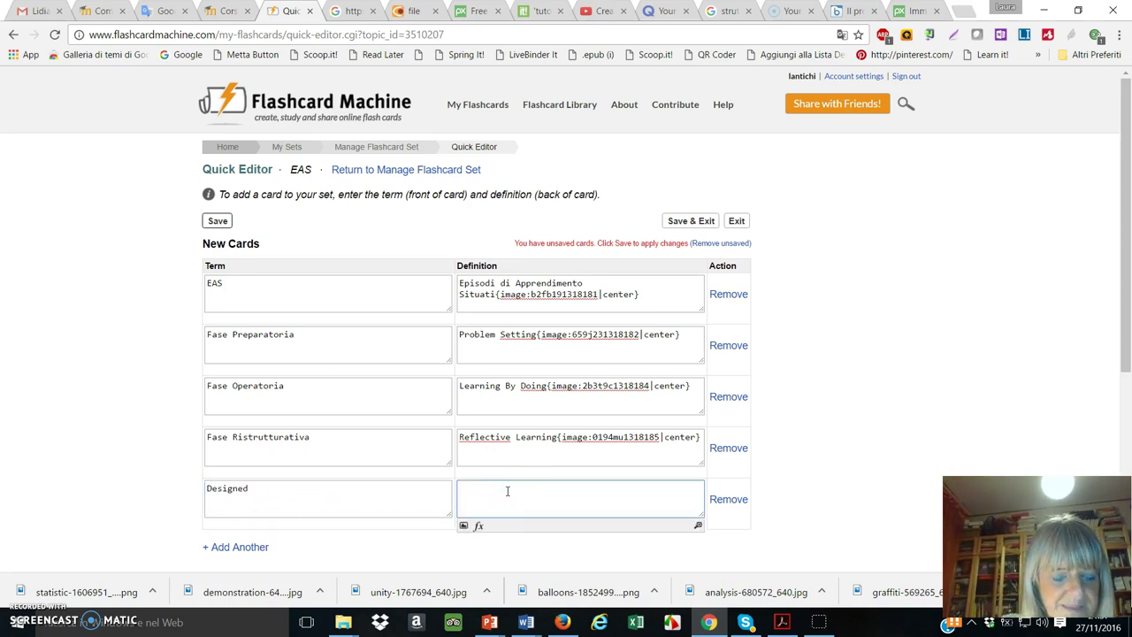
{"action": "type", "text": "Fare Esperienza"}
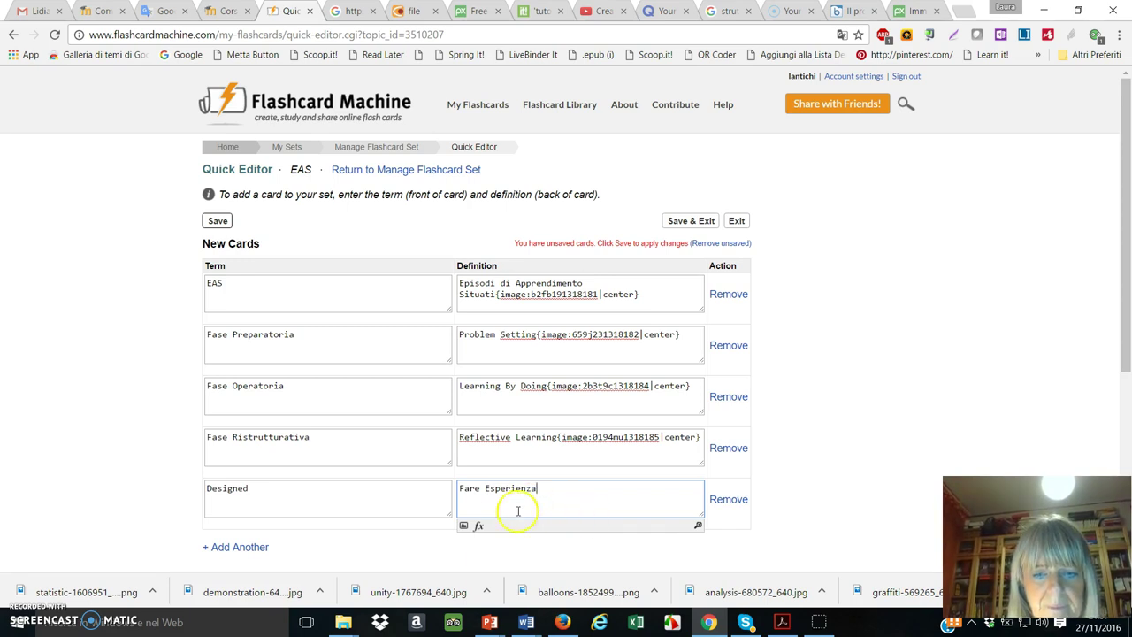
Step: Upload the image file books-1297707_640 and insert it after the text of the Designed card's definition
{"action": "left_click", "coordinate": [463, 526]}
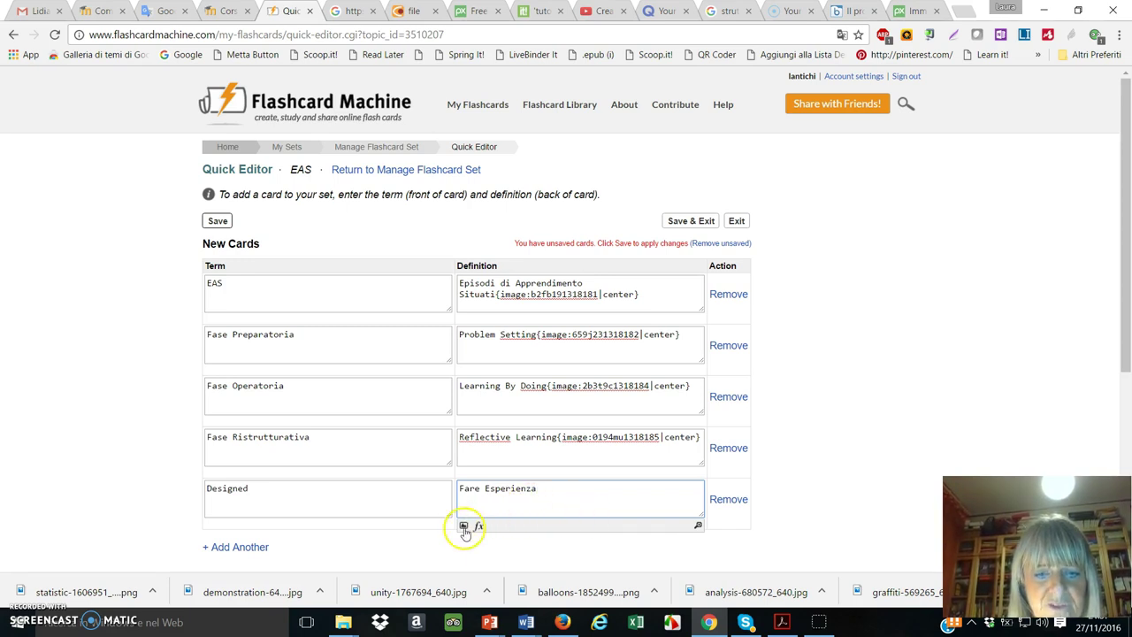
{"action": "left_click", "coordinate": [647, 425]}
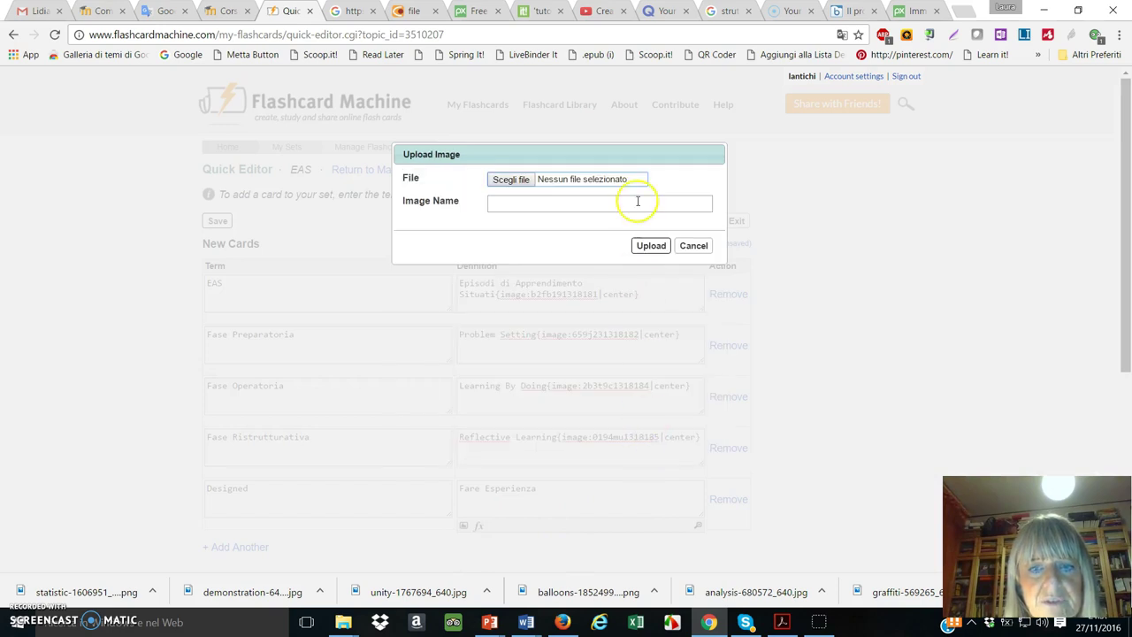
{"action": "left_click", "coordinate": [512, 180]}
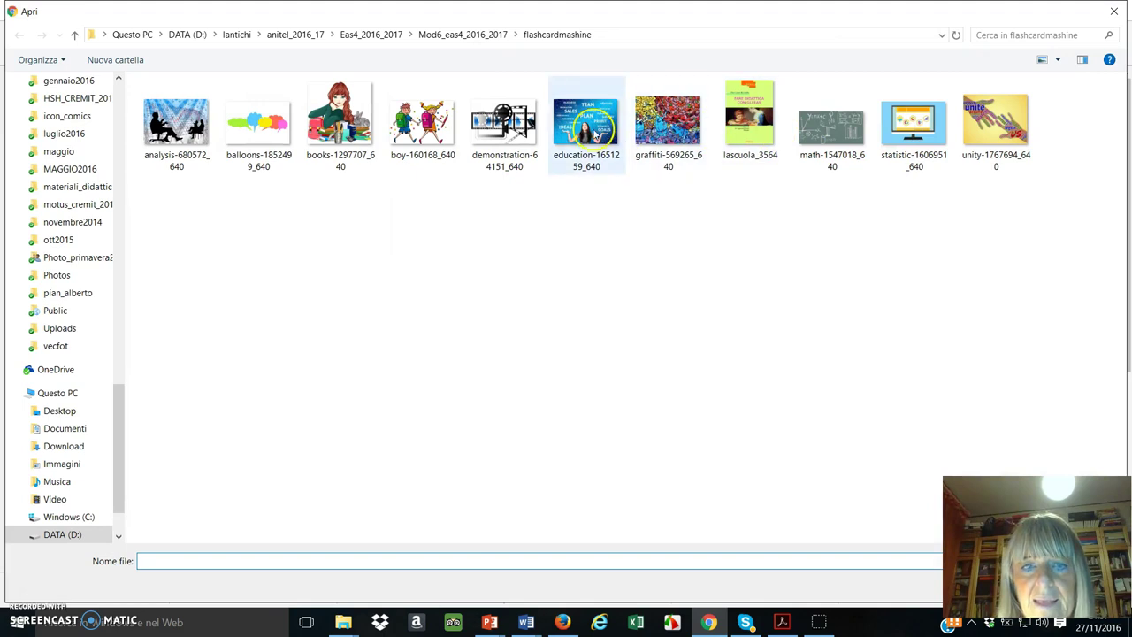
{"action": "left_click", "coordinate": [340, 124]}
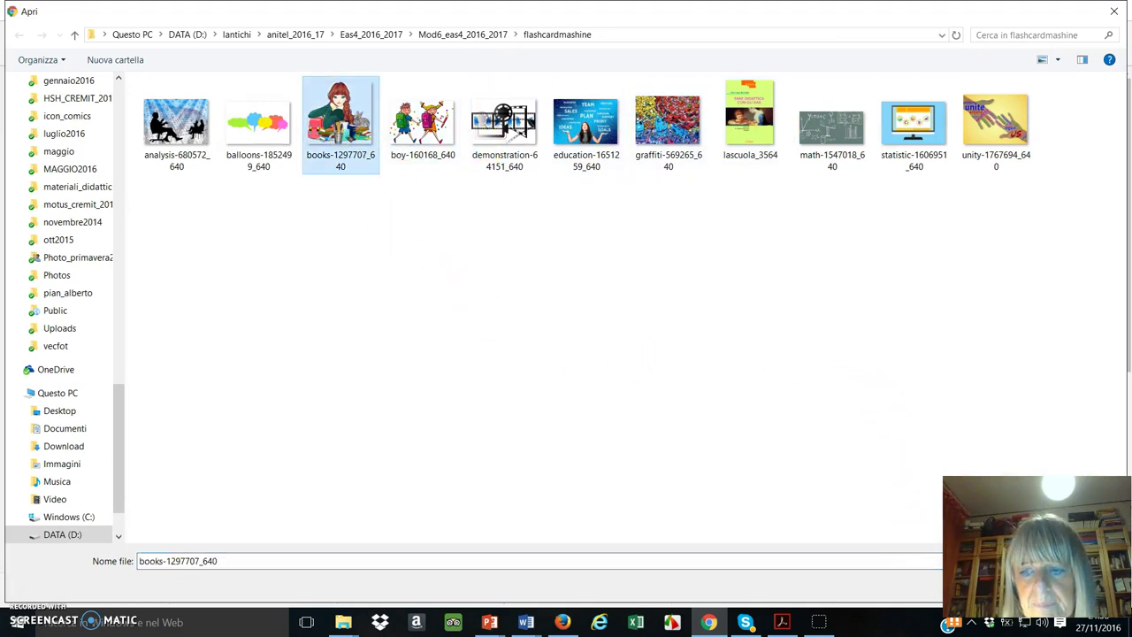
{"action": "left_click", "coordinate": [1002, 583]}
{"action": "left_click", "coordinate": [652, 247]}
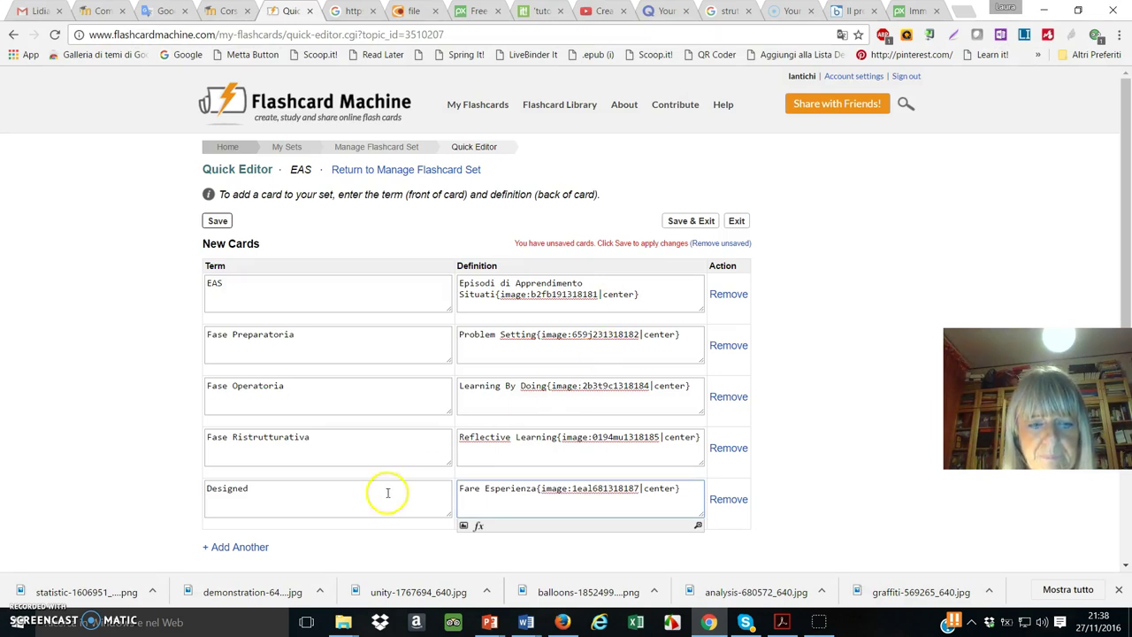
Step: Add a sixth card with the term "Designing" and the definition "Analizzare, applicare"
{"action": "left_click", "coordinate": [231, 553]}
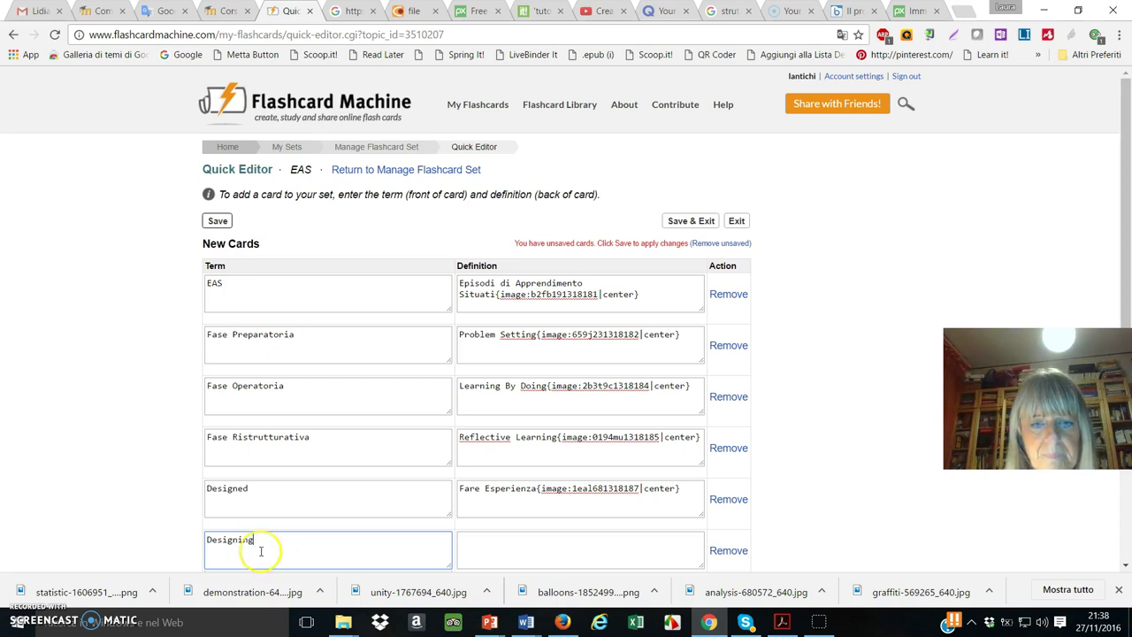
{"action": "left_click", "coordinate": [489, 554]}
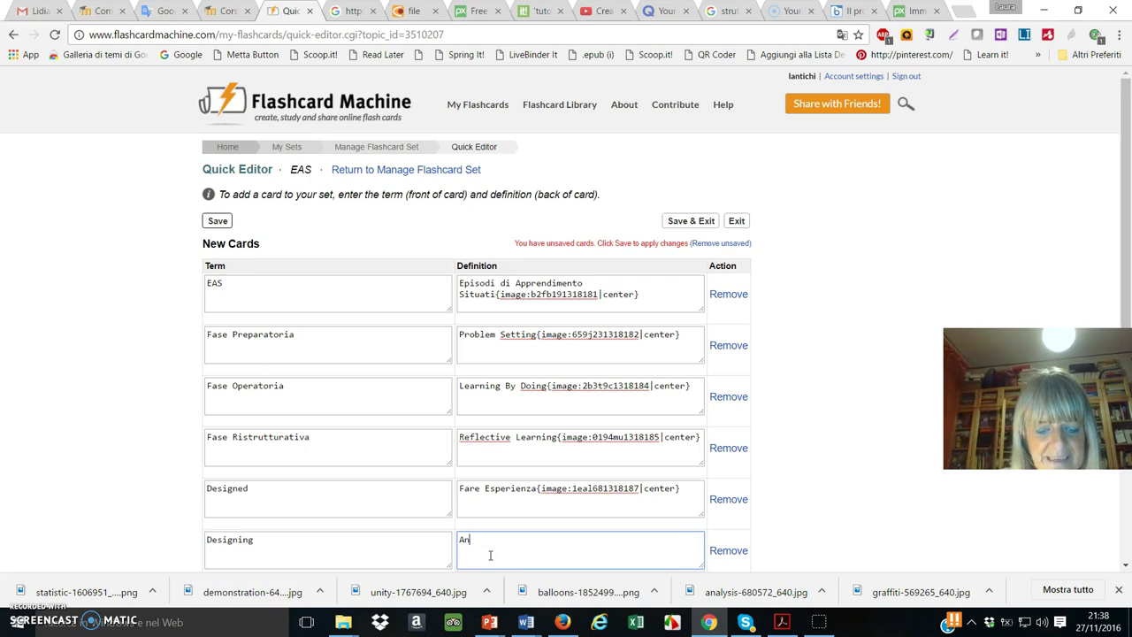
{"action": "type", "text": "Analizzare, appl"}
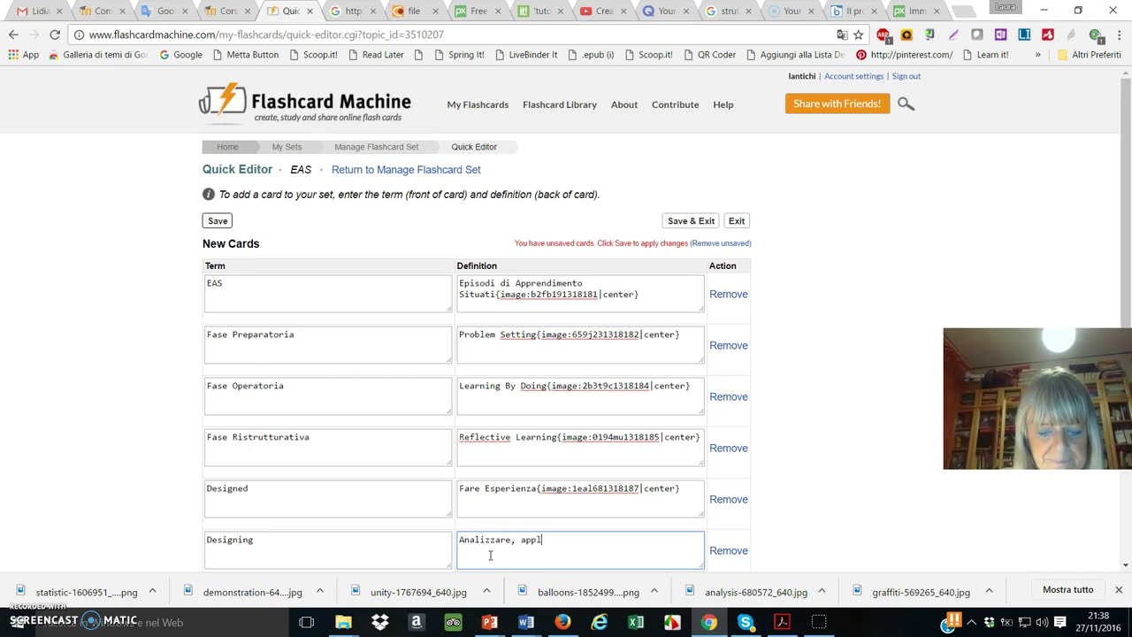
{"action": "type", "text": "icare"}
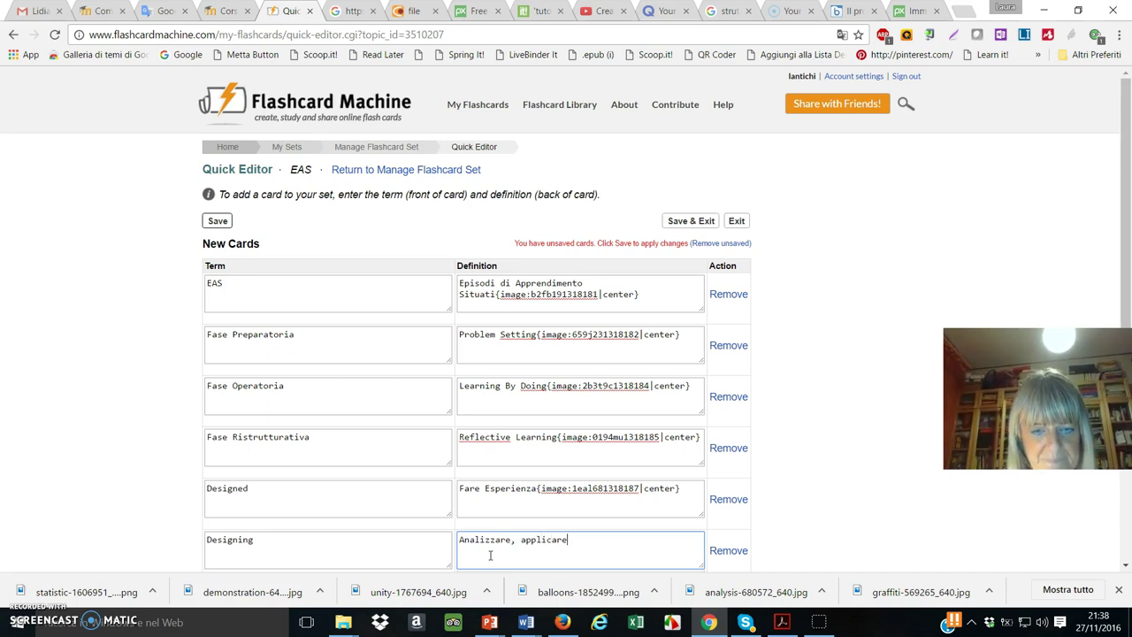
Step: Upload the image file analysis-680572_640.jpg and insert it after the text of the Designing card's definition
{"action": "scroll", "coordinate": [495, 553], "scroll_direction": "down", "scroll_amount": 1}
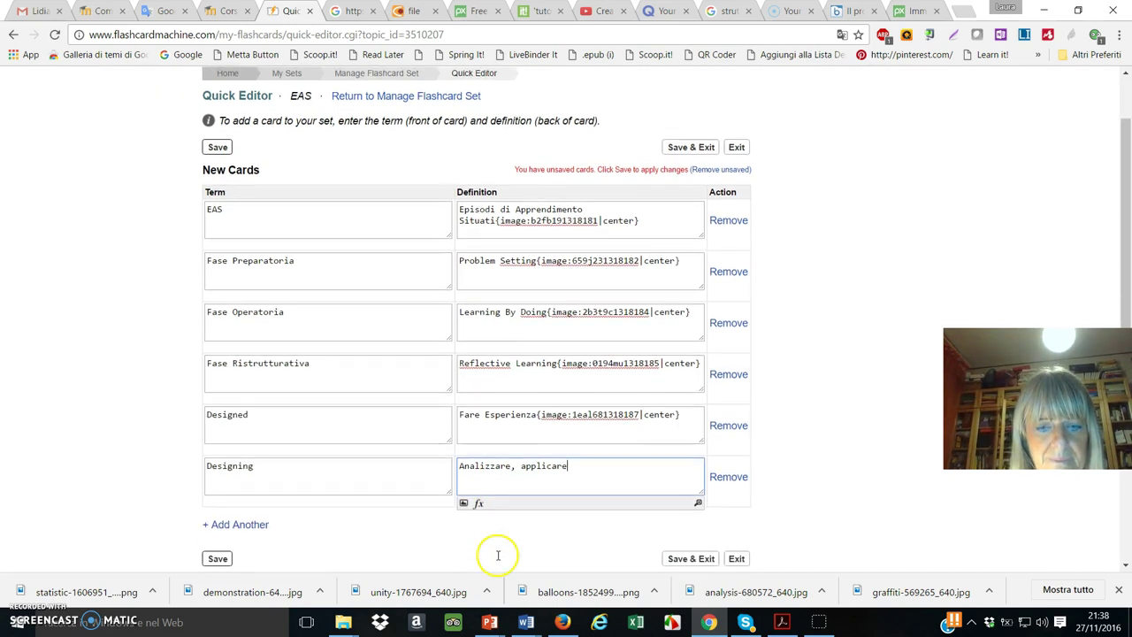
{"action": "left_click", "coordinate": [463, 503]}
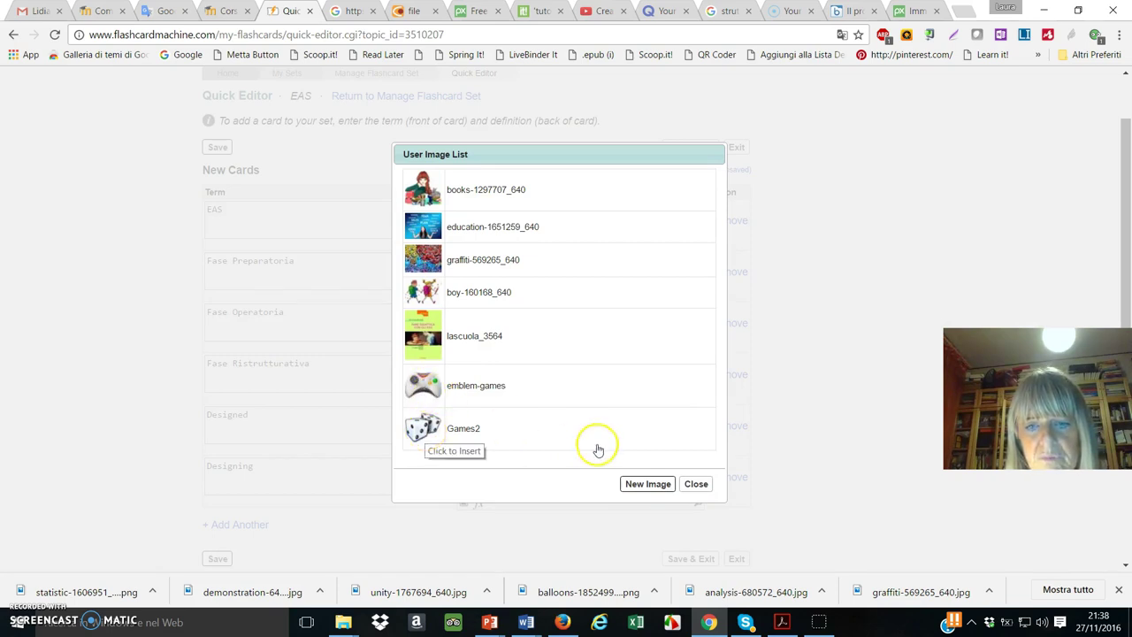
{"action": "left_click", "coordinate": [648, 484]}
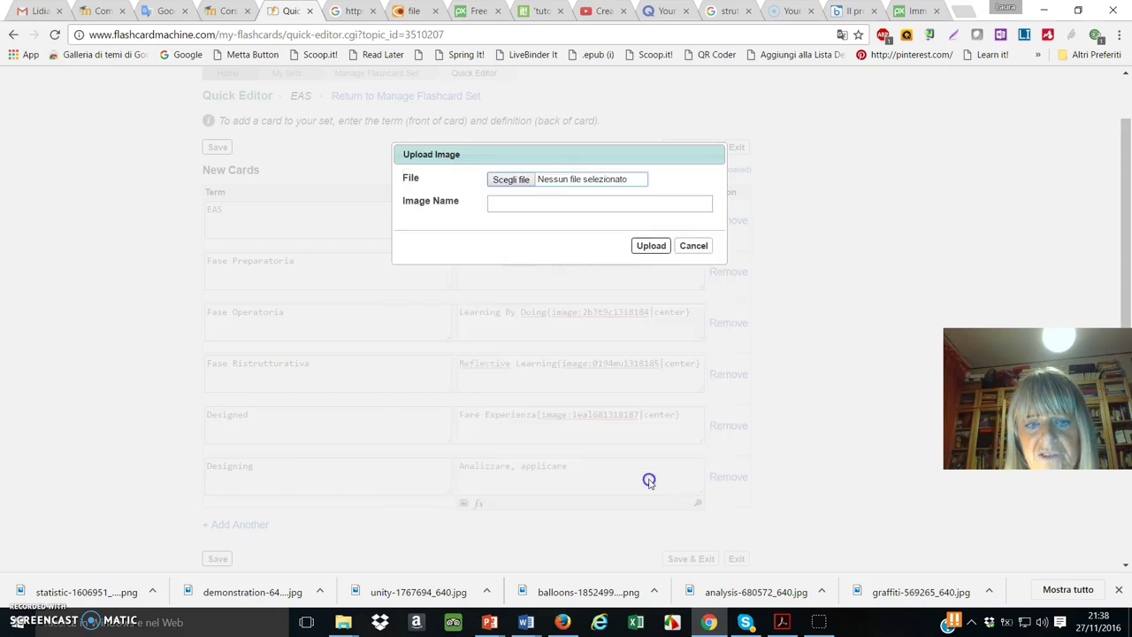
{"action": "left_click", "coordinate": [520, 177]}
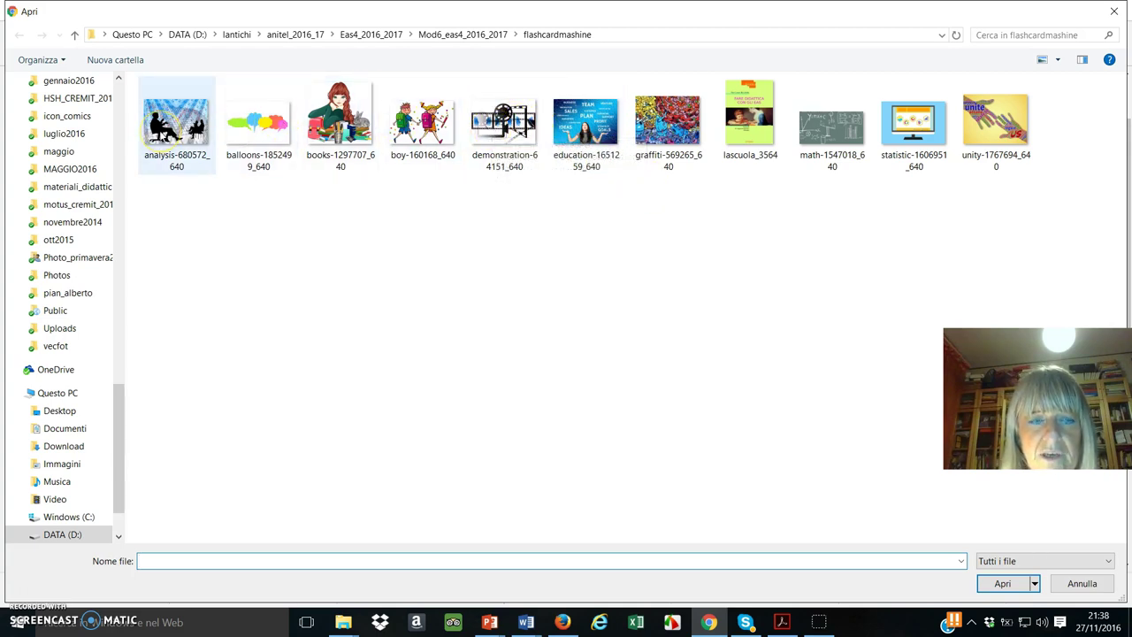
{"action": "left_click", "coordinate": [165, 129]}
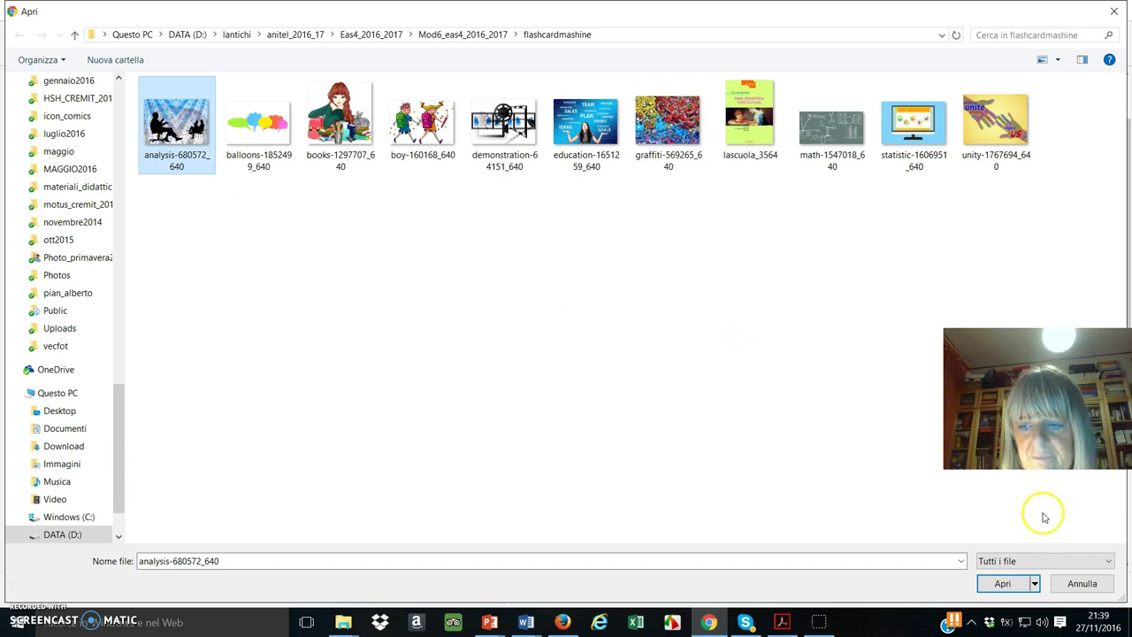
{"action": "left_click", "coordinate": [1003, 583]}
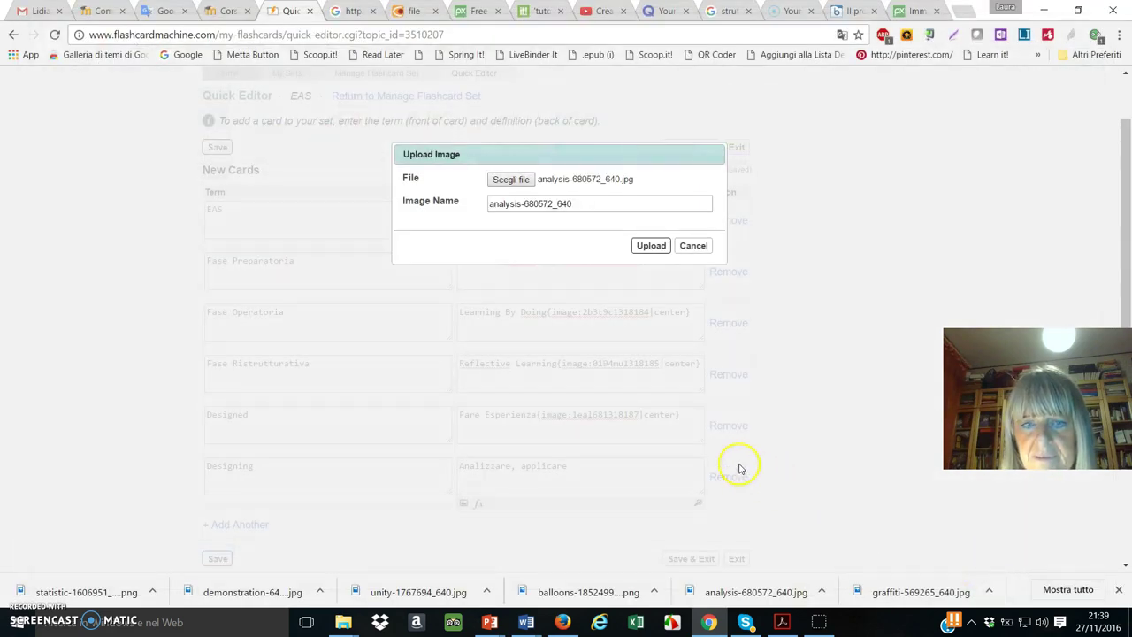
{"action": "left_click", "coordinate": [651, 245]}
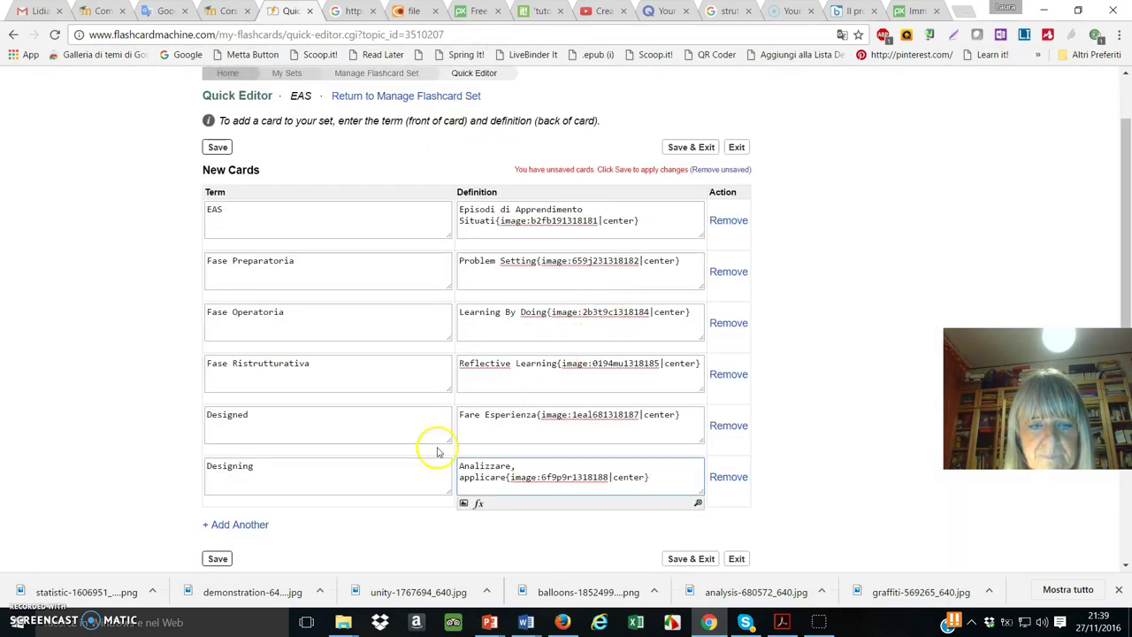
Step: Add a seventh card with the term "Redesigned" and the definition "Discutere, pubblicare"
{"action": "left_click", "coordinate": [219, 525]}
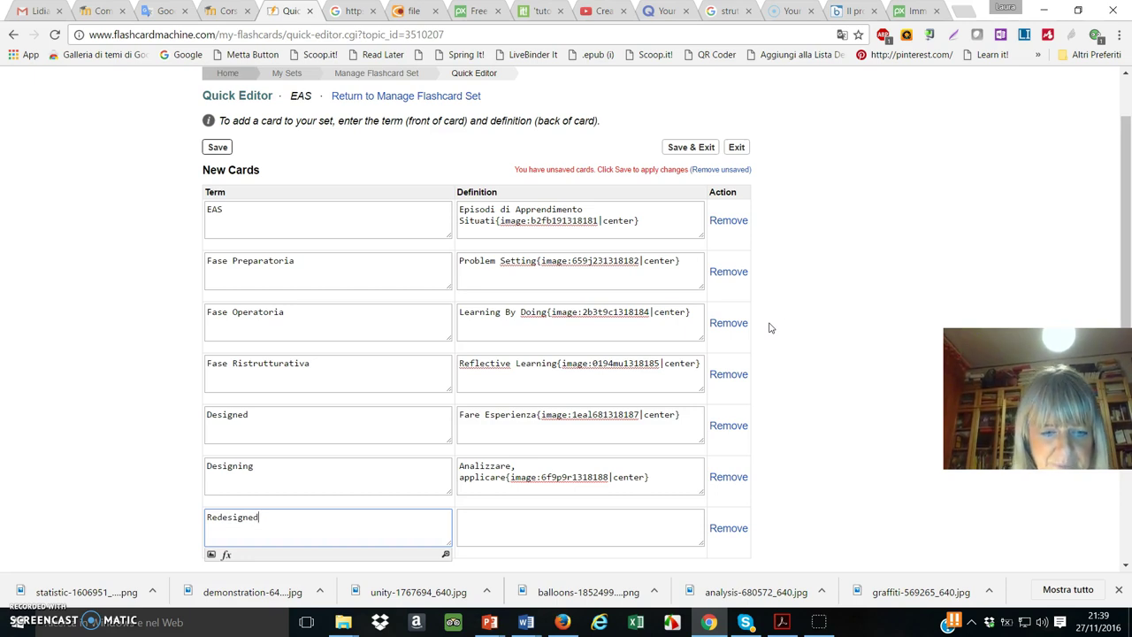
{"action": "left_click", "coordinate": [487, 523]}
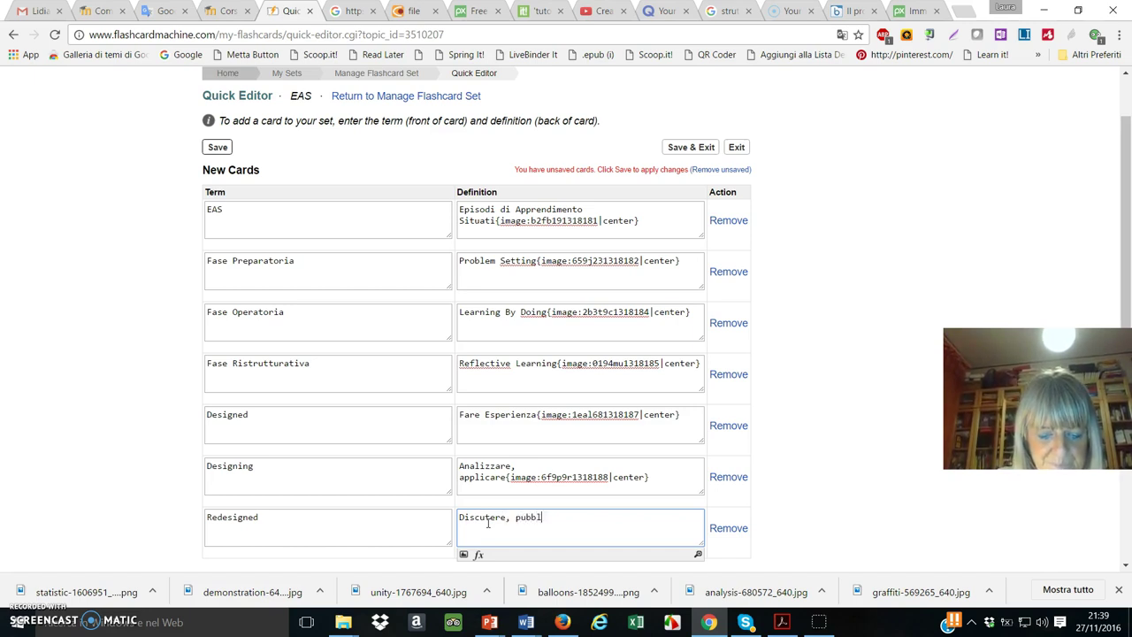
{"action": "type", "text": "re"}
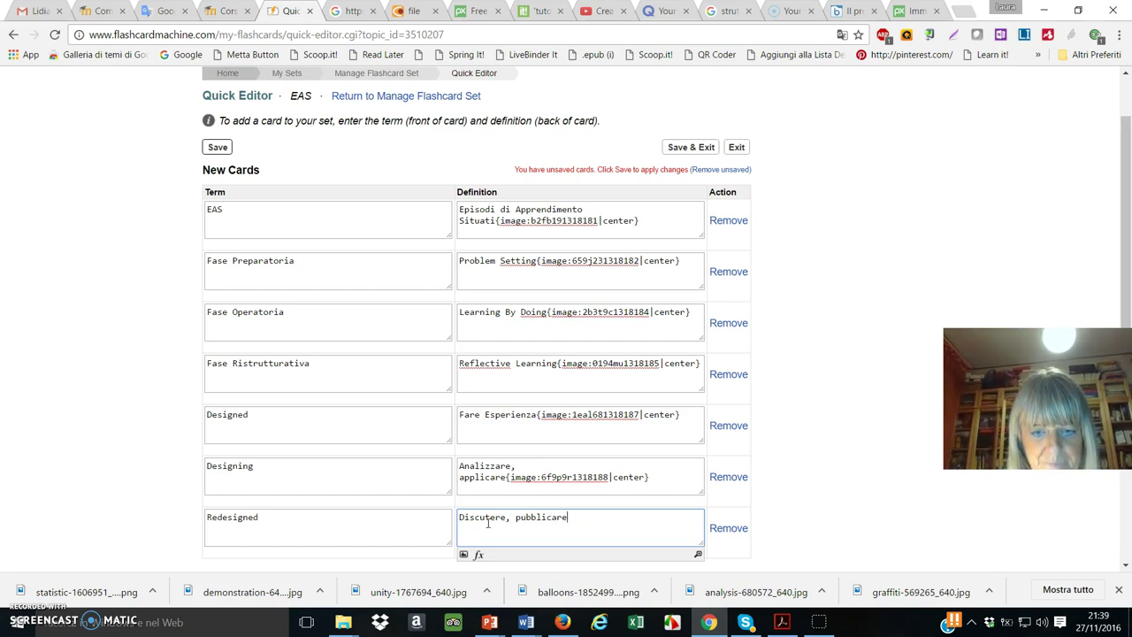
Step: Upload the image file statistic-1606951_640.png and insert it after the text of the Redesigned card's definition
{"action": "left_click", "coordinate": [463, 554]}
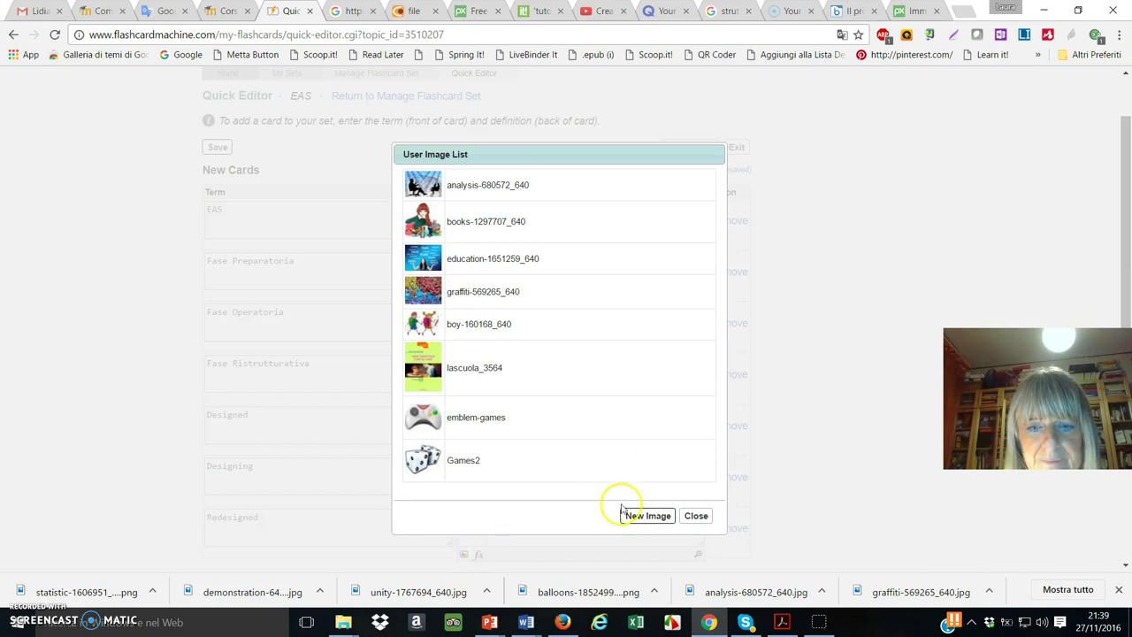
{"action": "left_click", "coordinate": [652, 520]}
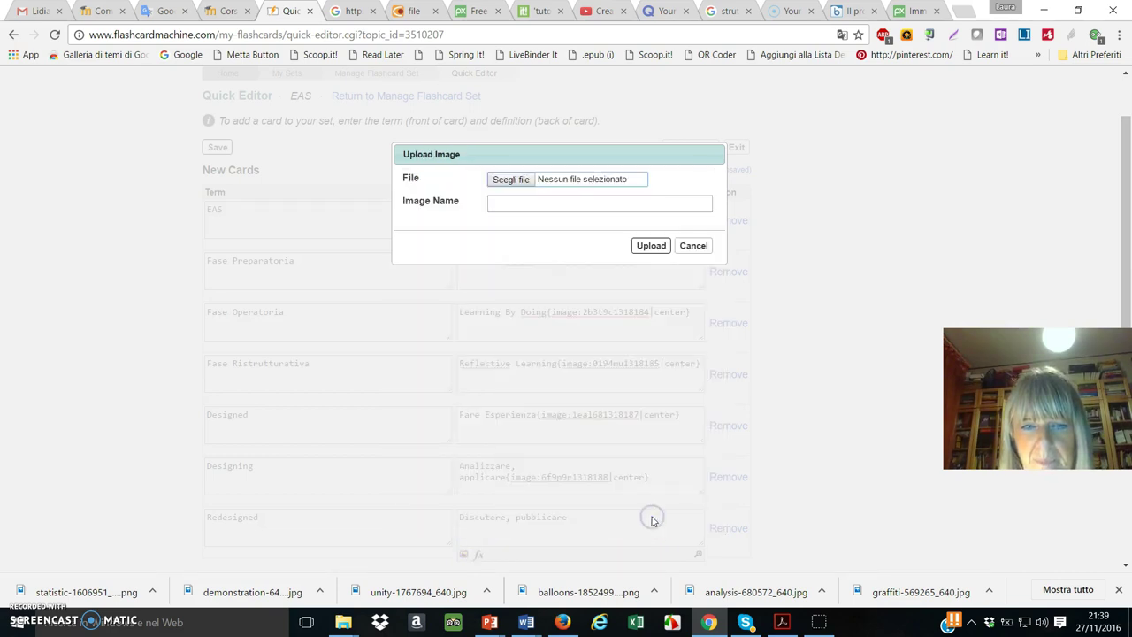
{"action": "left_click", "coordinate": [518, 177]}
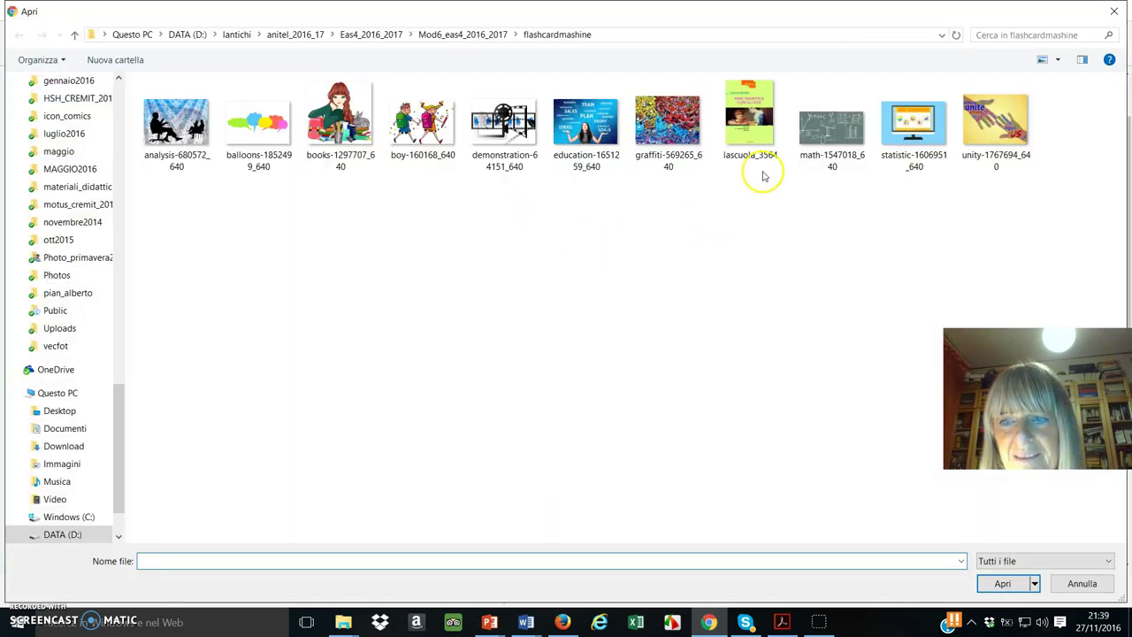
{"action": "left_click", "coordinate": [911, 132]}
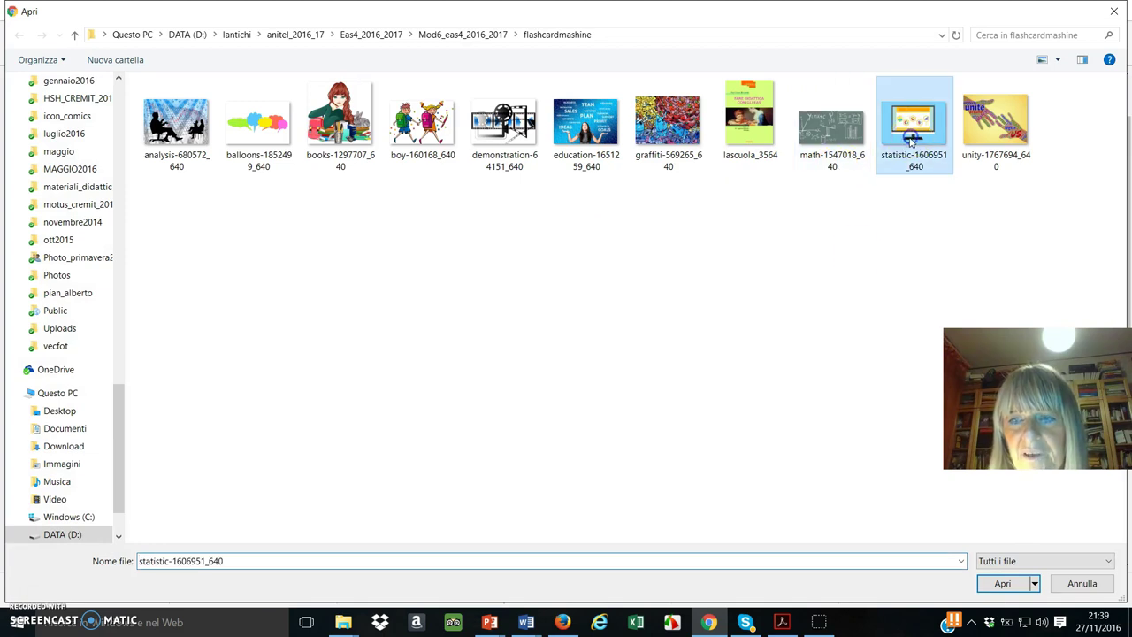
{"action": "left_click", "coordinate": [1004, 584]}
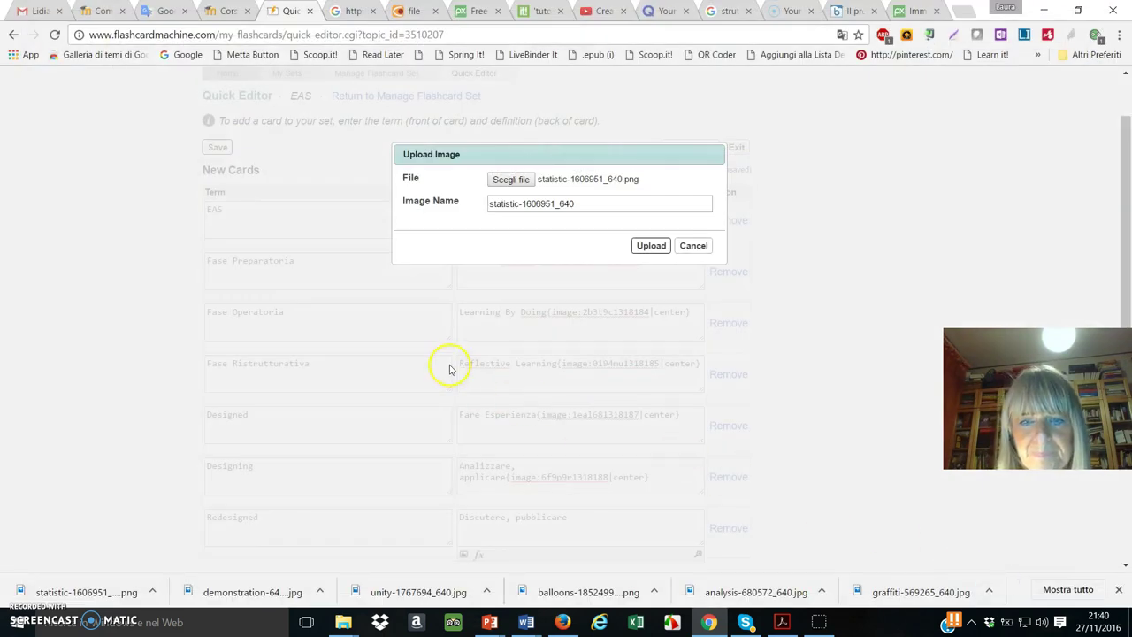
{"action": "left_click", "coordinate": [651, 247]}
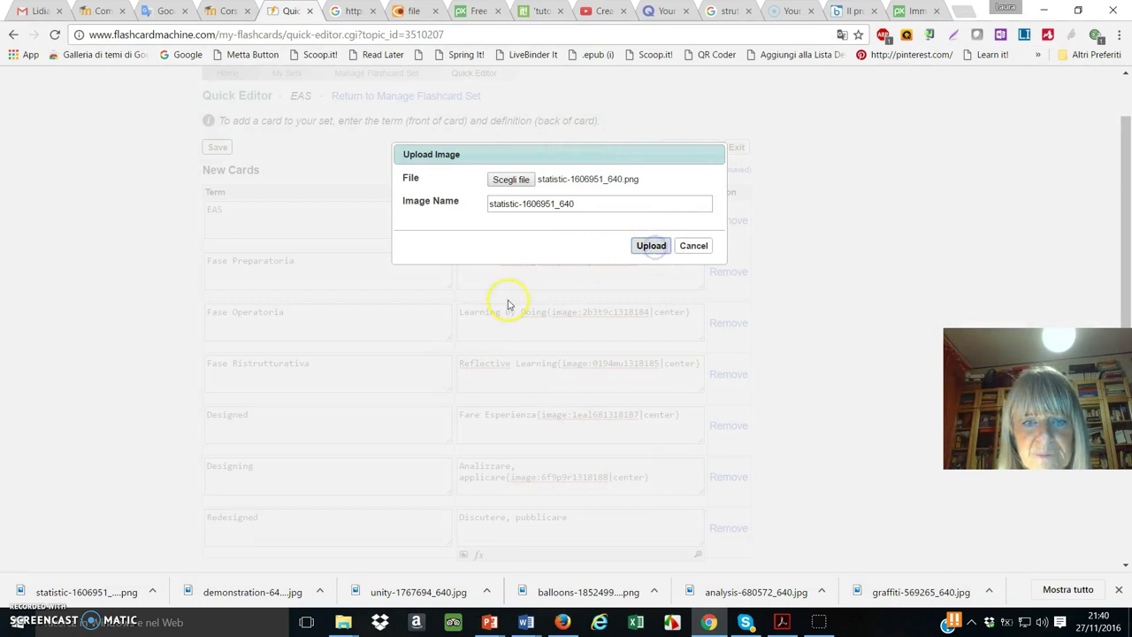
Step: Save the seven new cards to the EAS set and check them among the existing cards
{"action": "scroll", "coordinate": [509, 304], "scroll_direction": "down", "scroll_amount": 2}
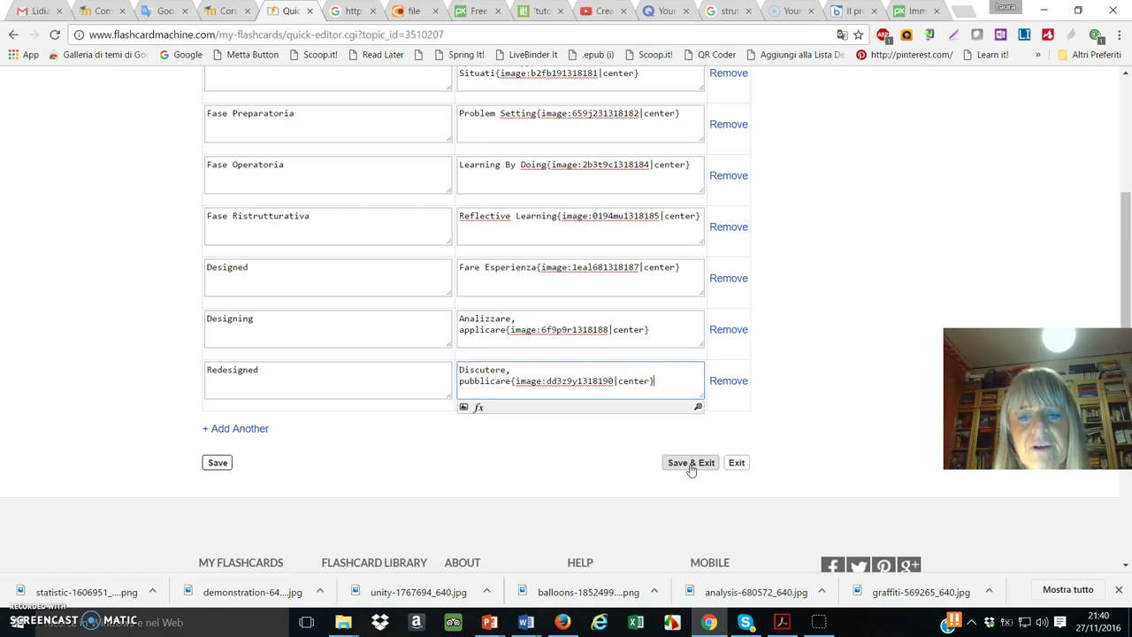
{"action": "left_click", "coordinate": [218, 462]}
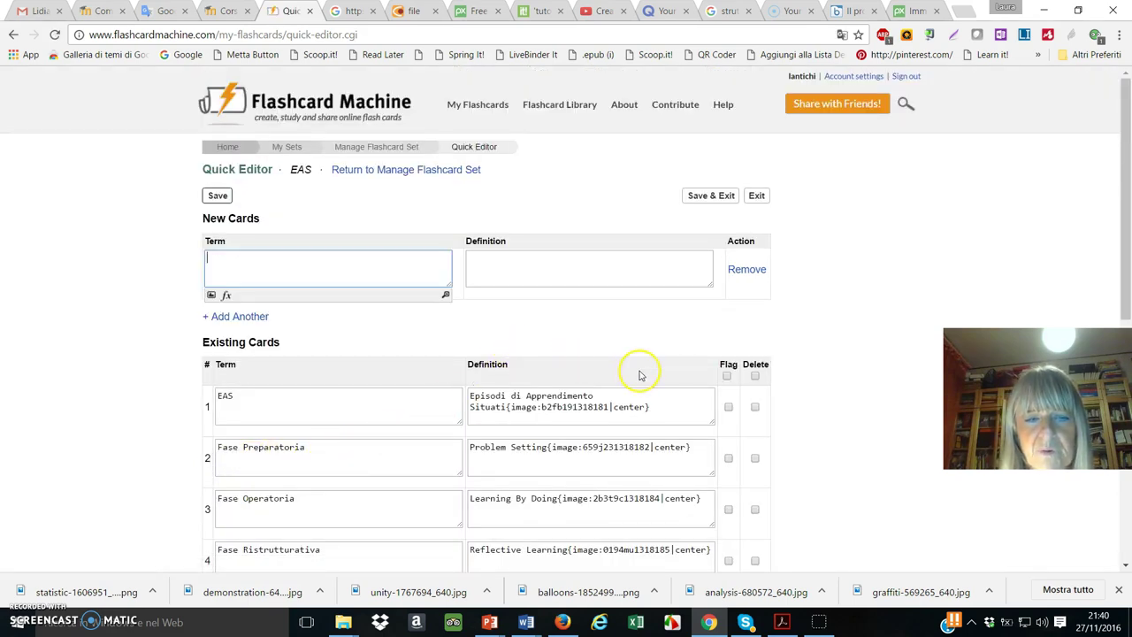
{"action": "scroll", "coordinate": [641, 375], "scroll_direction": "down", "scroll_amount": 4}
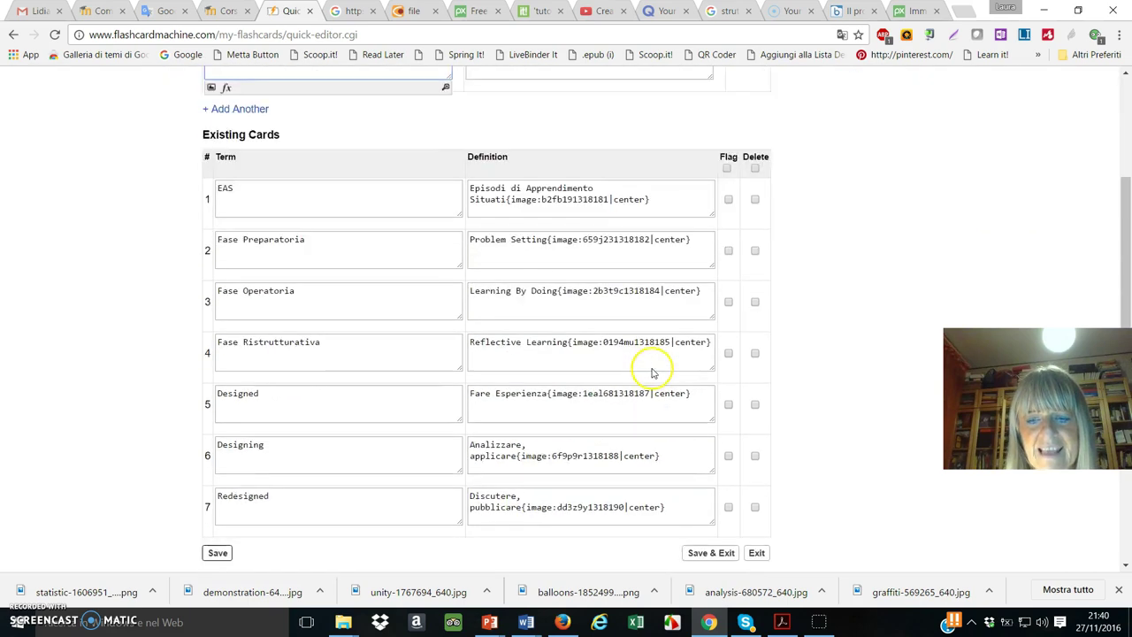
Step: Try to remove the blank new card above the existing cards
{"action": "scroll", "coordinate": [652, 370], "scroll_direction": "up", "scroll_amount": 5}
{"action": "left_click", "coordinate": [738, 269]}
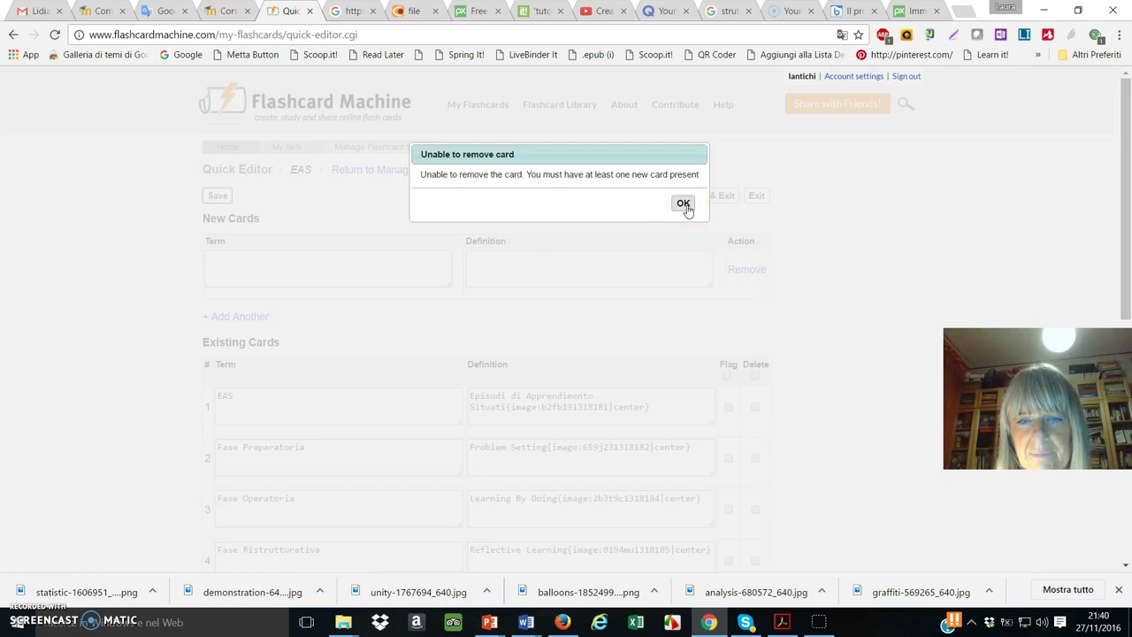
{"action": "left_click", "coordinate": [685, 205]}
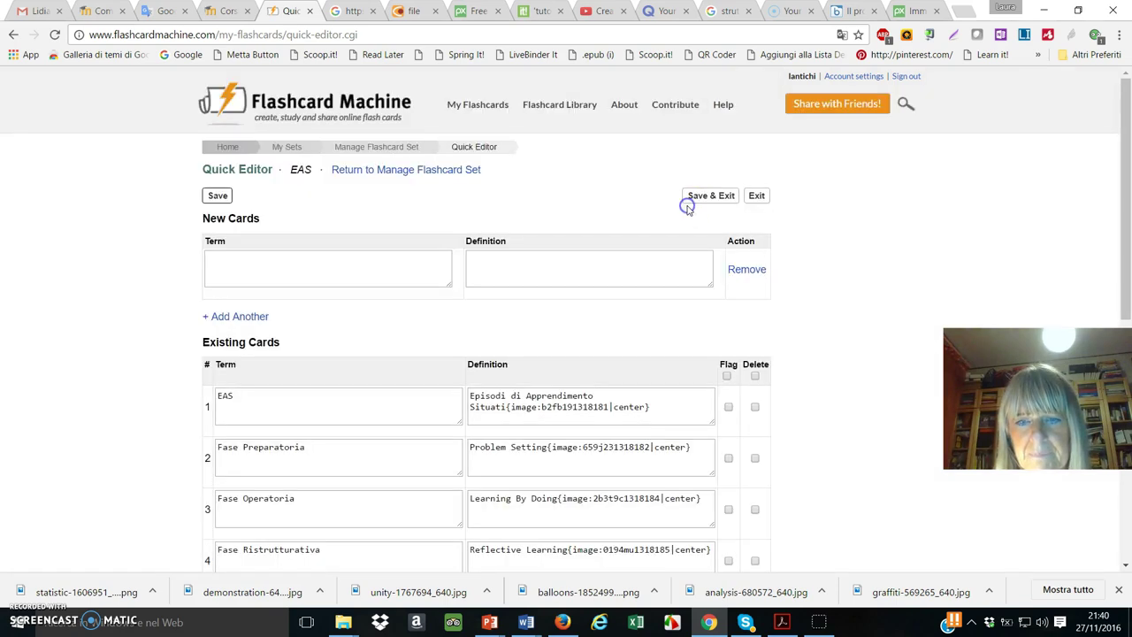
Step: Save the EAS set and exit the Quick Editor
{"action": "scroll", "coordinate": [817, 392], "scroll_direction": "down", "scroll_amount": 1}
{"action": "scroll", "coordinate": [817, 393], "scroll_direction": "down", "scroll_amount": 2}
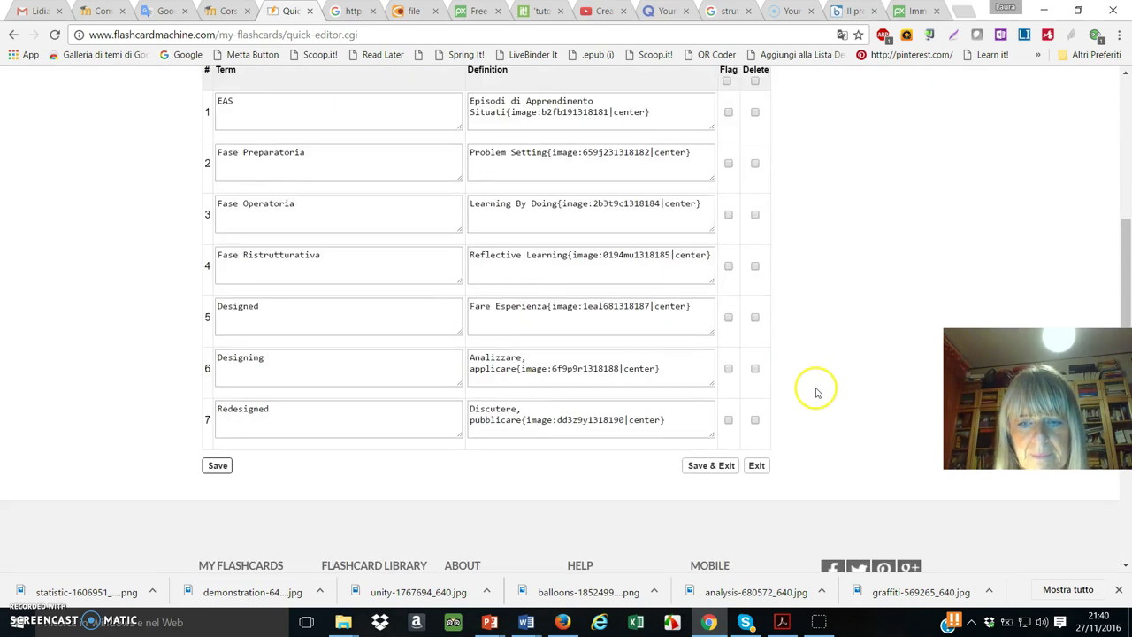
{"action": "left_click", "coordinate": [721, 466]}
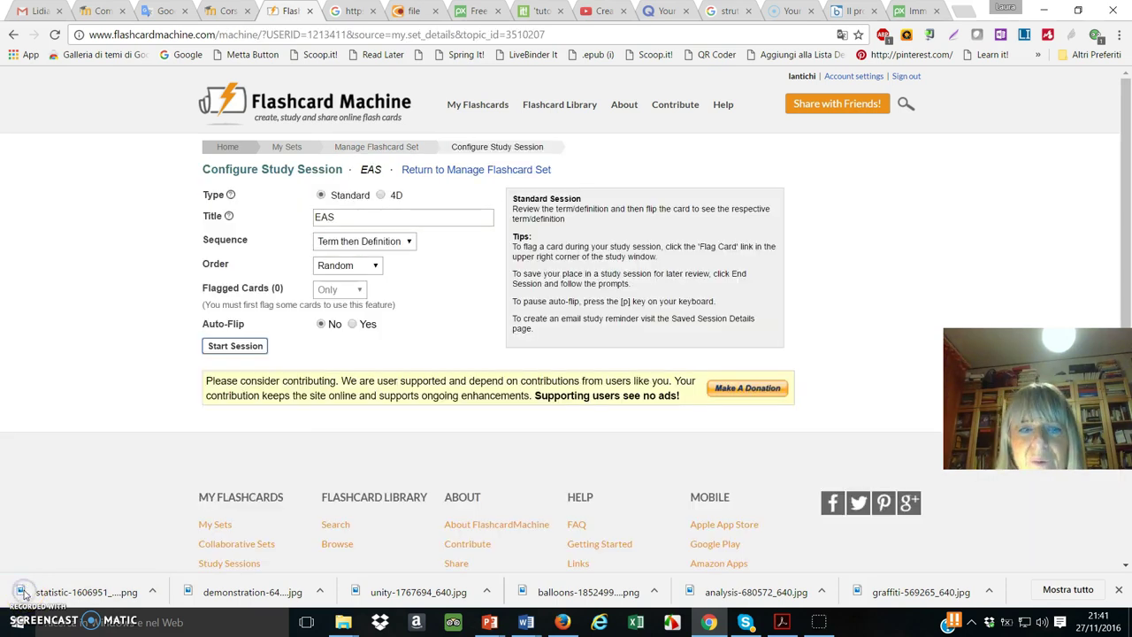
Step: Start a study session of the EAS set, view both sides of the first four cards, and close the session window
{"action": "left_click", "coordinate": [236, 348]}
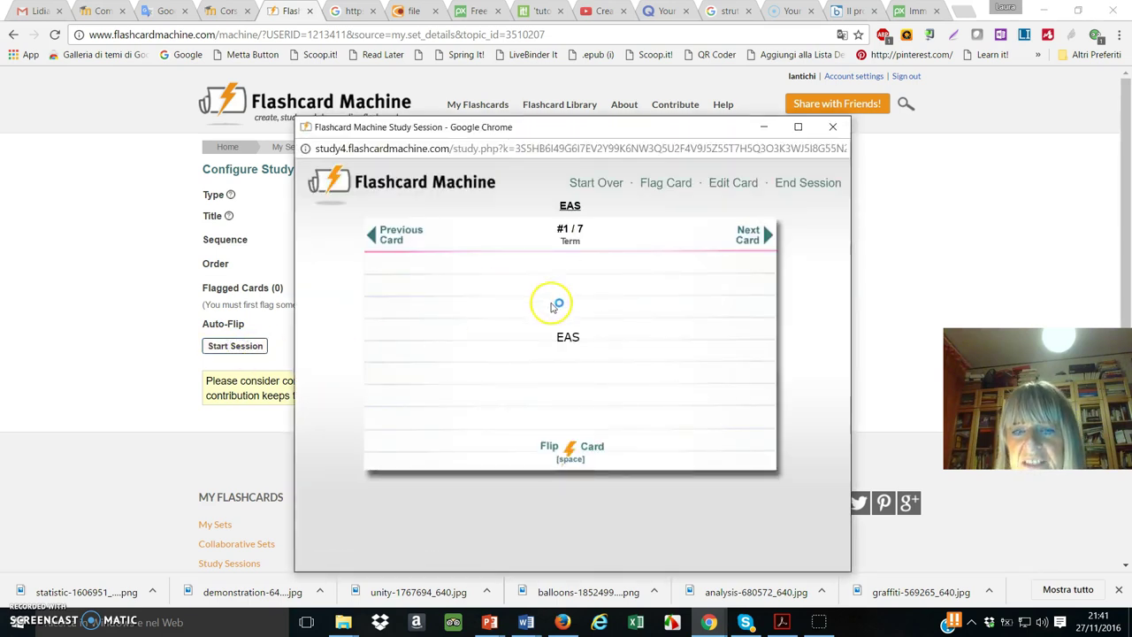
{"action": "left_click", "coordinate": [571, 458]}
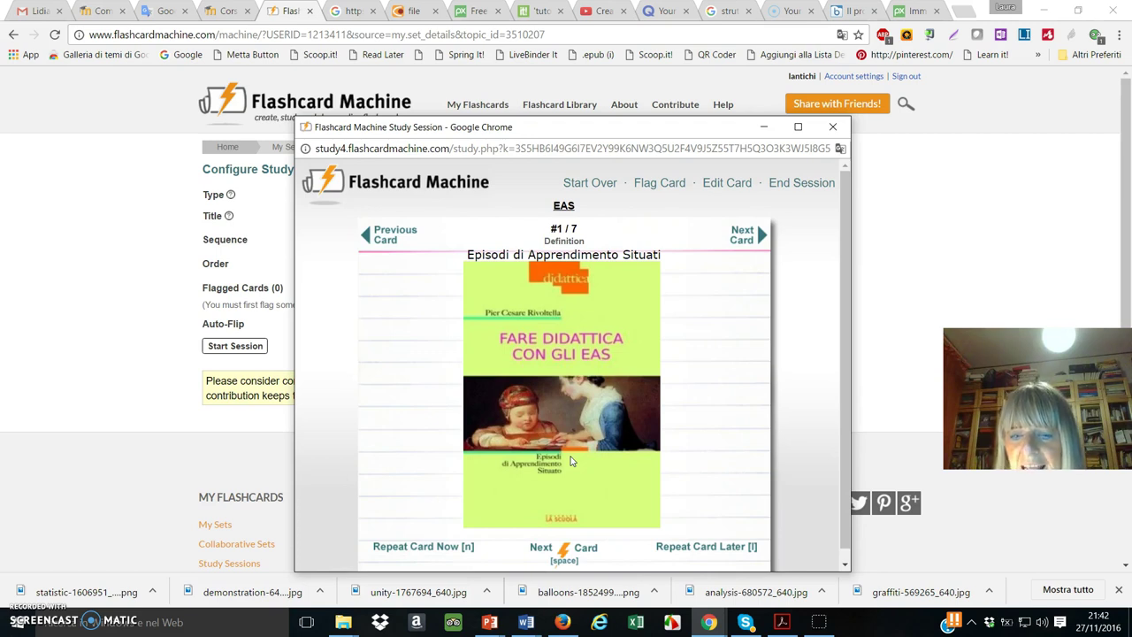
{"action": "left_click", "coordinate": [759, 237]}
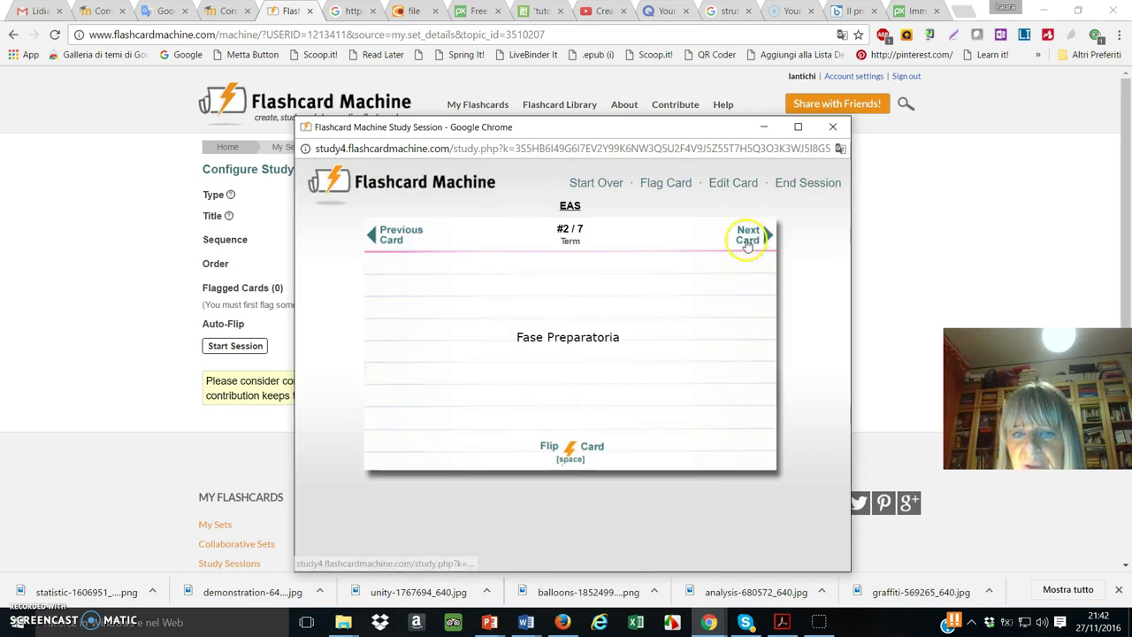
{"action": "left_click", "coordinate": [568, 452]}
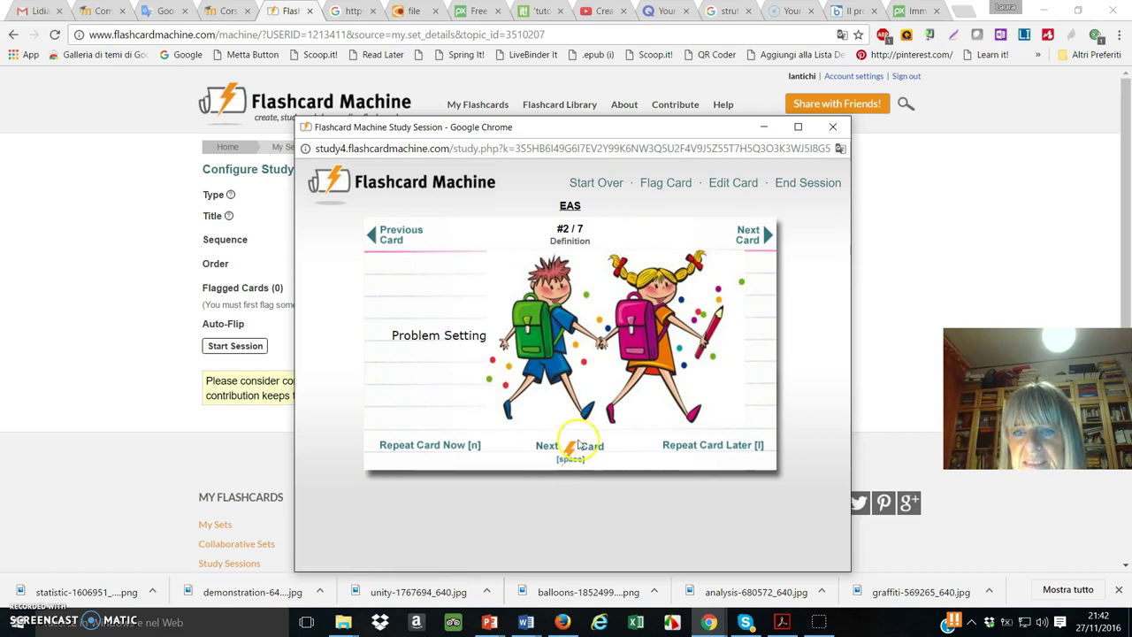
{"action": "left_click", "coordinate": [763, 237]}
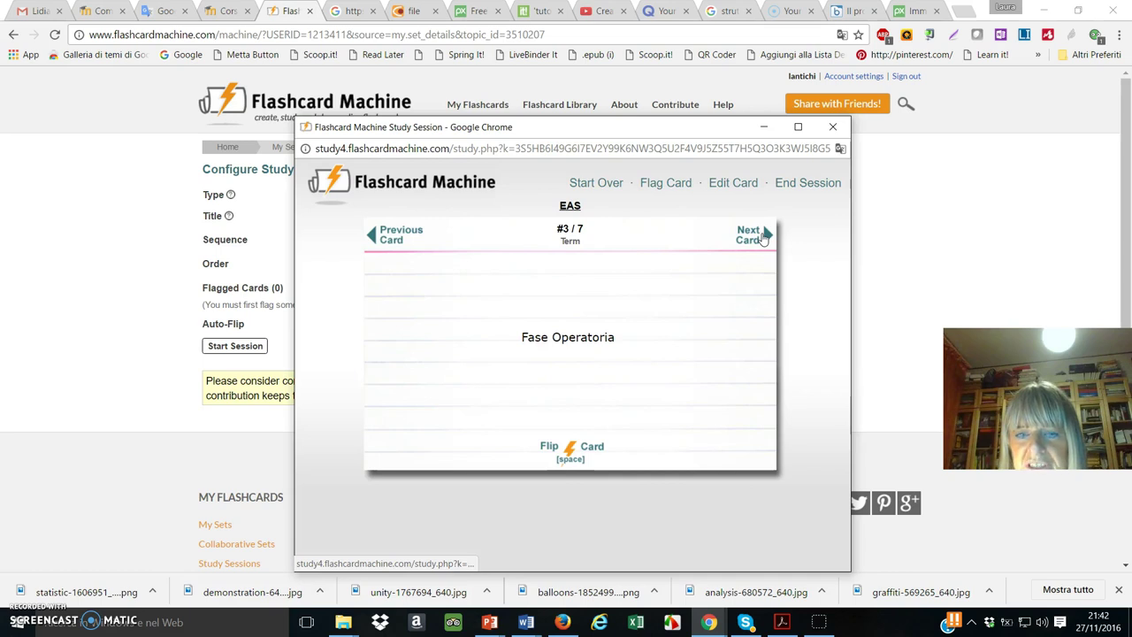
{"action": "left_click", "coordinate": [570, 451]}
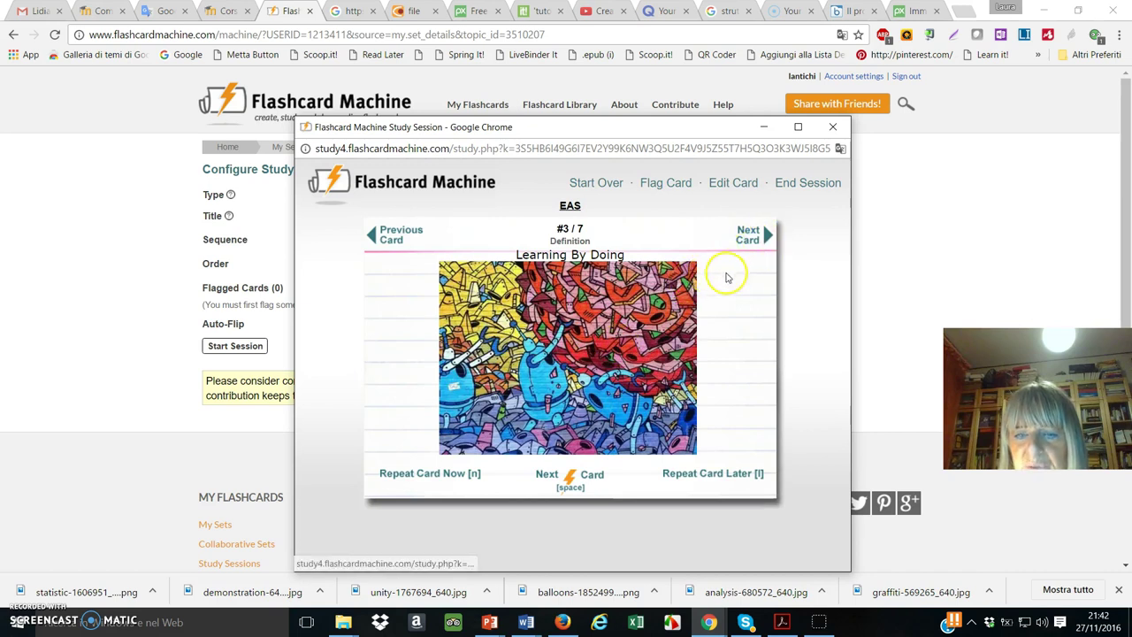
{"action": "left_click", "coordinate": [766, 237]}
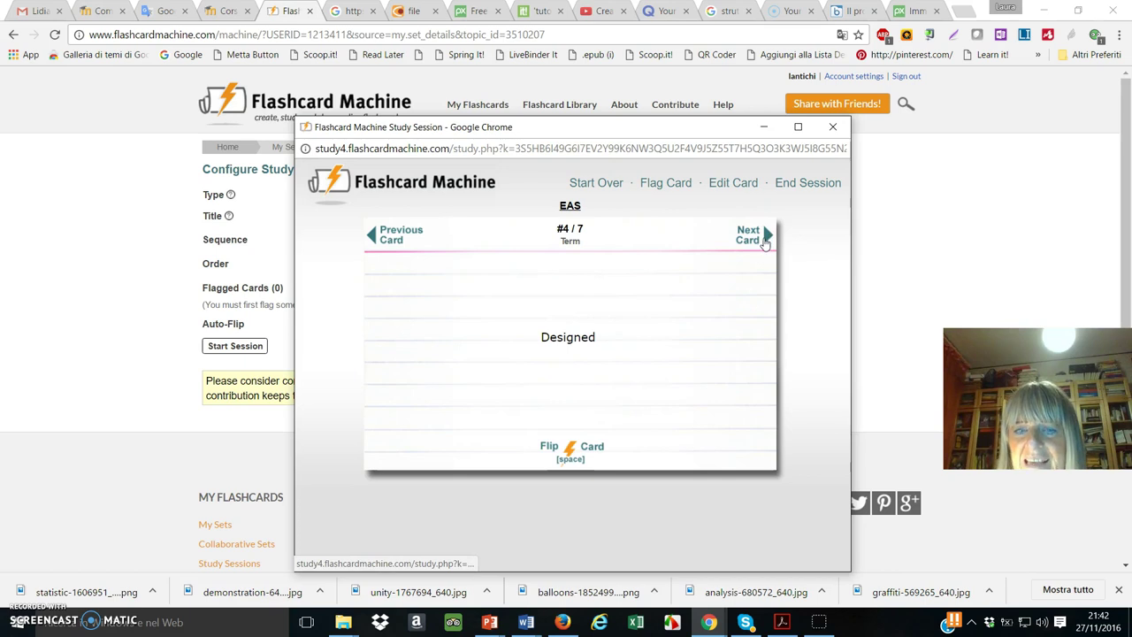
{"action": "left_click", "coordinate": [571, 451]}
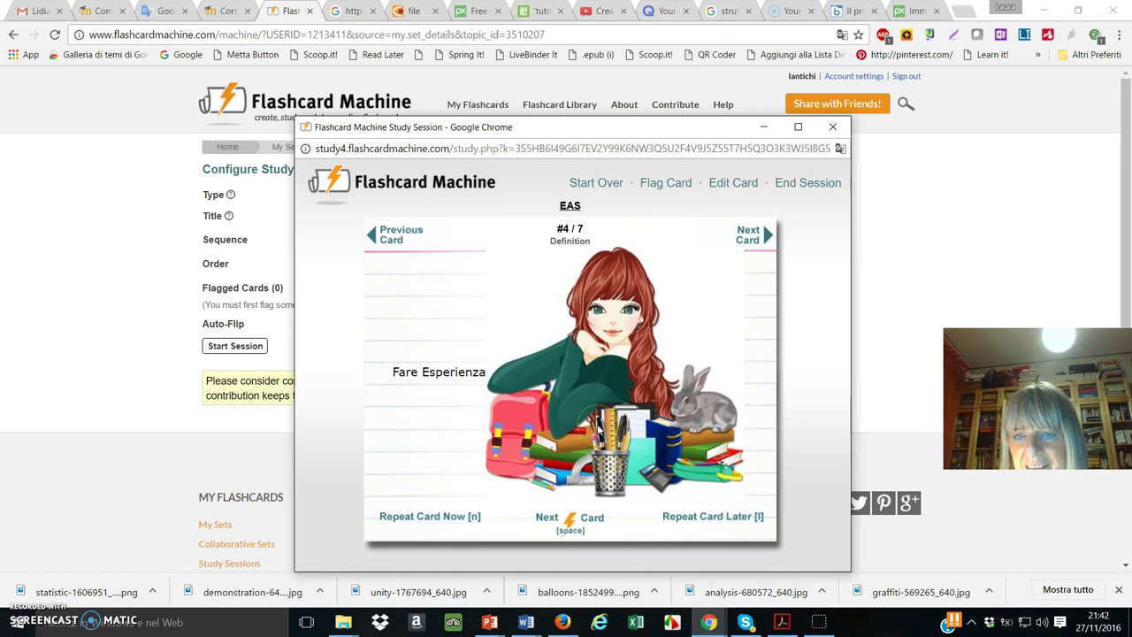
{"action": "left_click", "coordinate": [830, 130]}
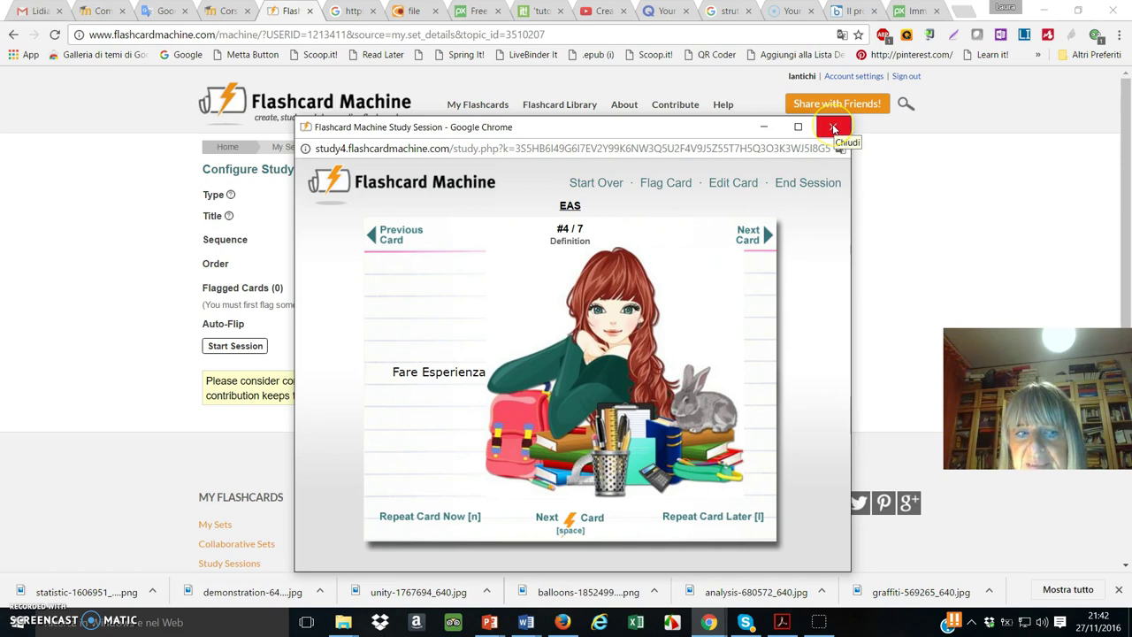
{"action": "left_click", "coordinate": [833, 128]}
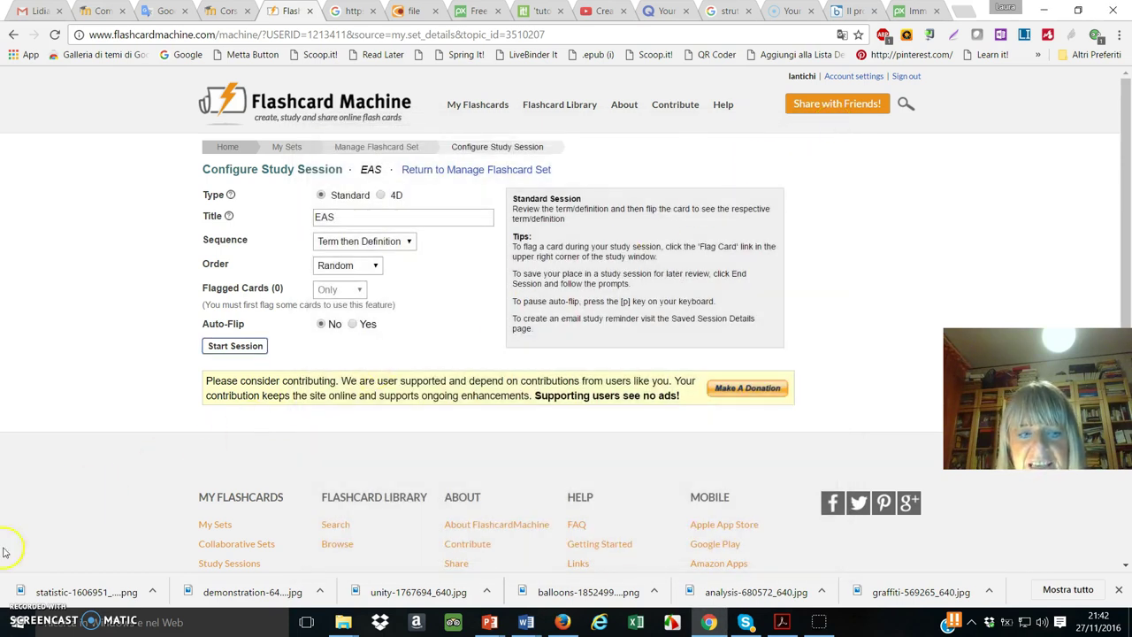
{"action": "left_click", "coordinate": [33, 610]}
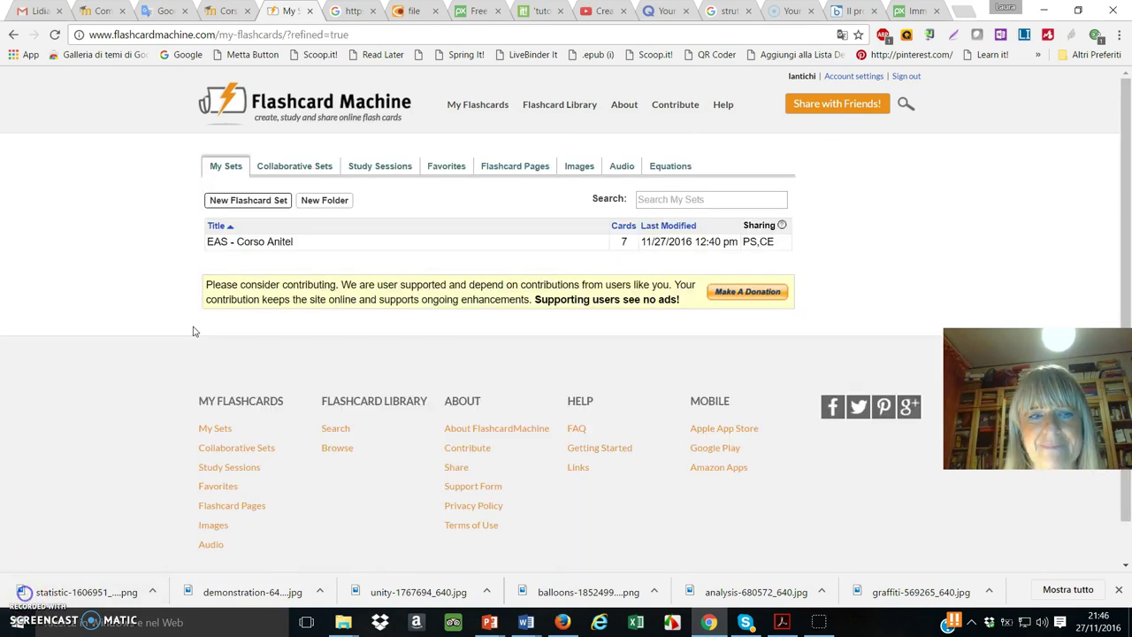